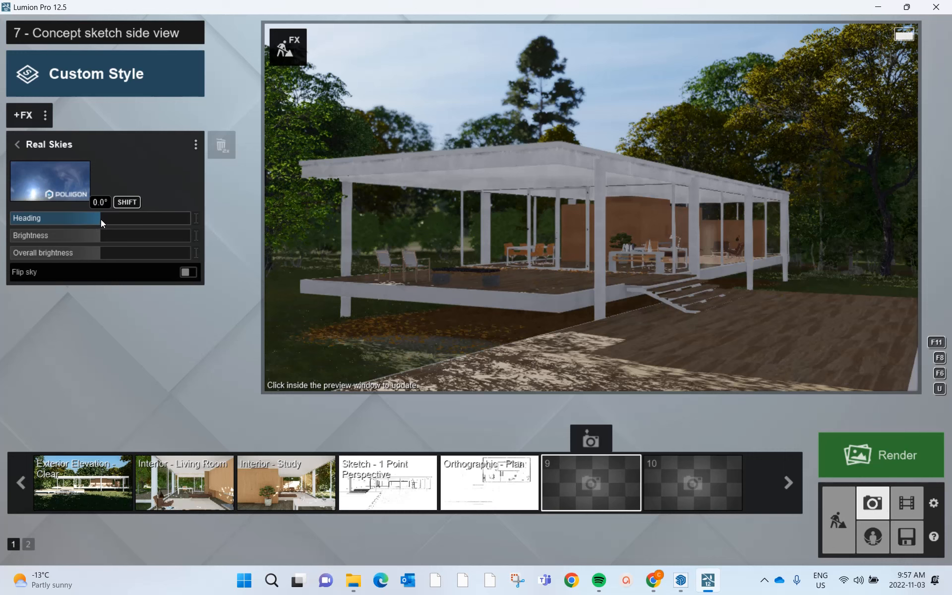
- Adjust the Real Skies effect: rotate the heading into negative values, raise the sky brightness, and set the overall brightness to 1.4
{"action": "left_click", "coordinate": [101, 222]}
{"action": "left_click_drag", "start_coordinate": [100, 219], "coordinate": [60, 222]}
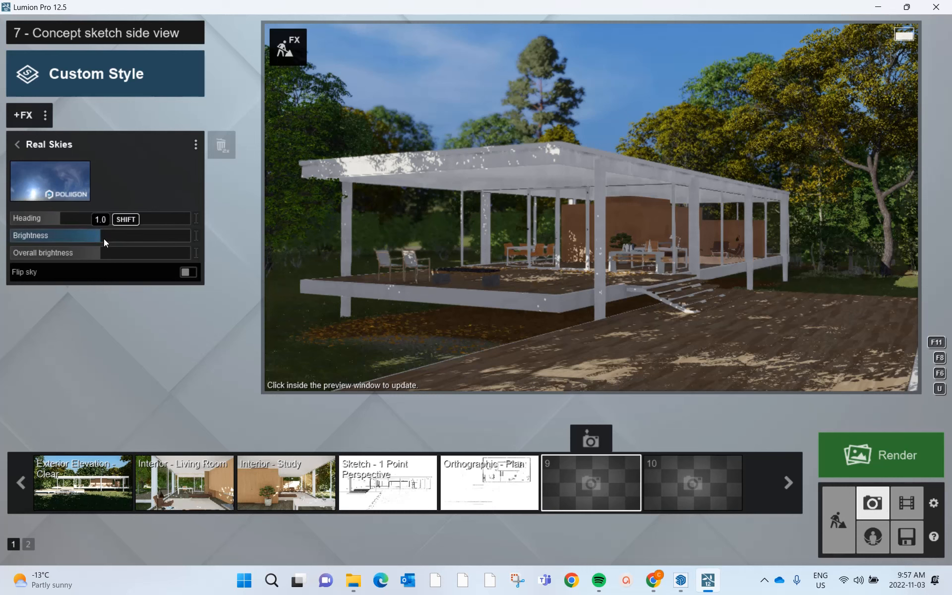
{"action": "mouse_move", "coordinate": [102, 237]}
{"action": "left_mouse_down"}
{"action": "mouse_move", "coordinate": [129, 235]}
{"action": "mouse_move", "coordinate": [88, 234]}
{"action": "left_mouse_up"}
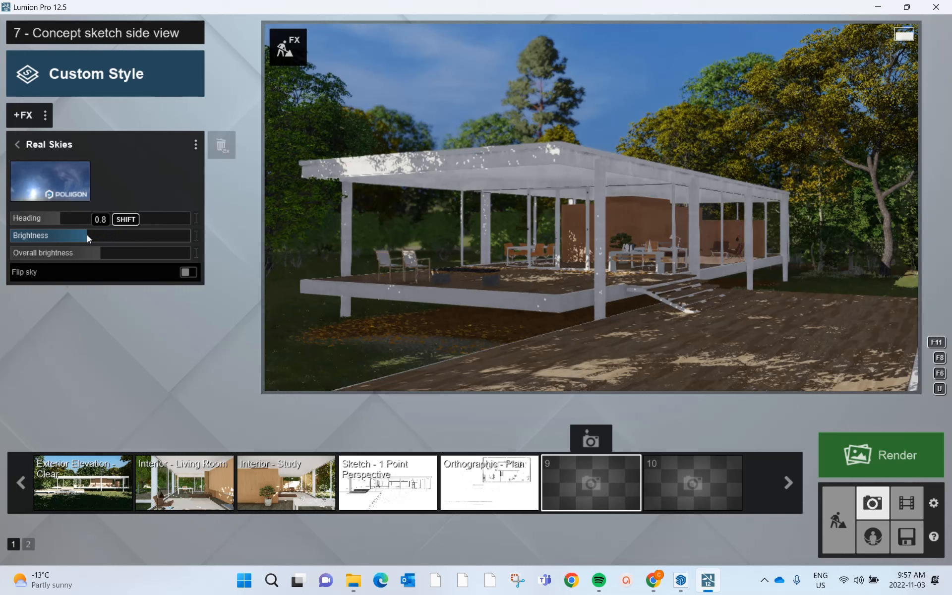
{"action": "left_click_drag", "start_coordinate": [92, 235], "coordinate": [120, 240]}
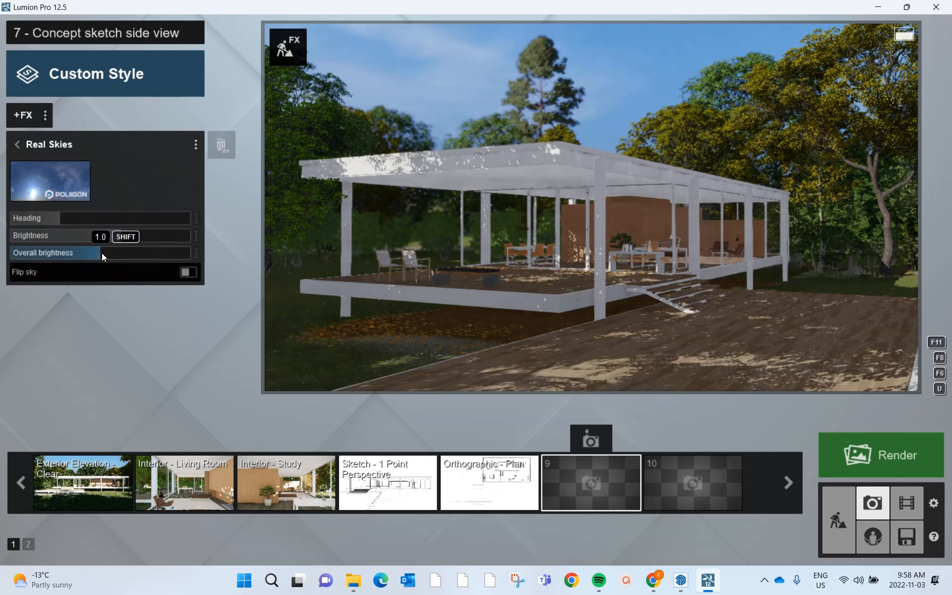
{"action": "left_click_drag", "start_coordinate": [112, 253], "coordinate": [142, 258]}
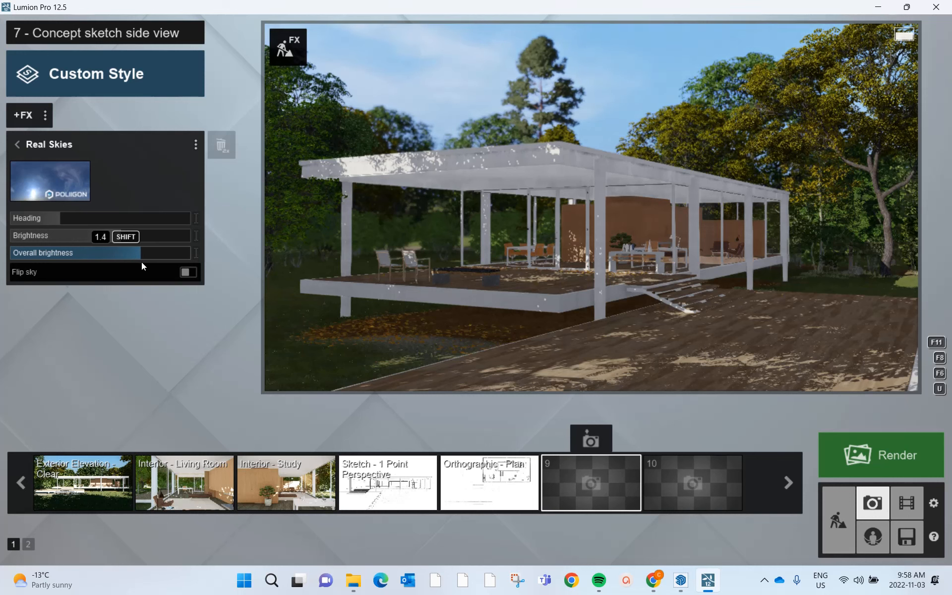
- Replace the sky with the second Clear preset and set its heading to -70.3°
{"action": "left_click", "coordinate": [67, 184]}
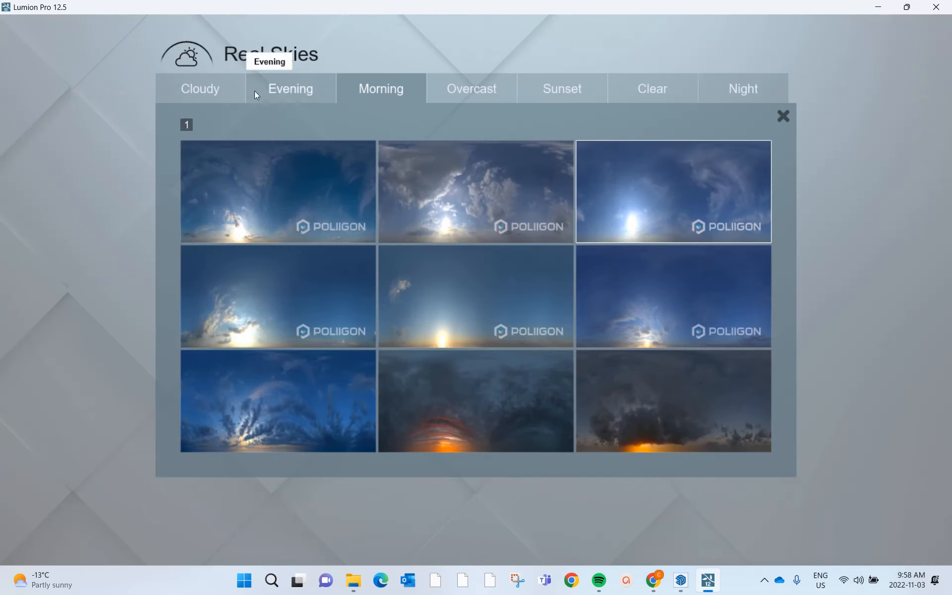
{"action": "left_click", "coordinate": [655, 95]}
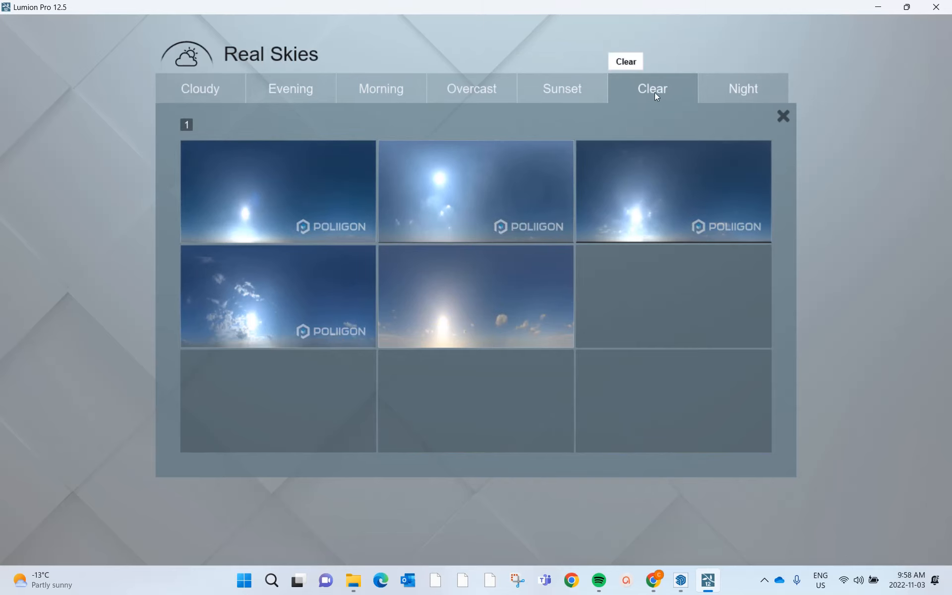
{"action": "left_click", "coordinate": [456, 222]}
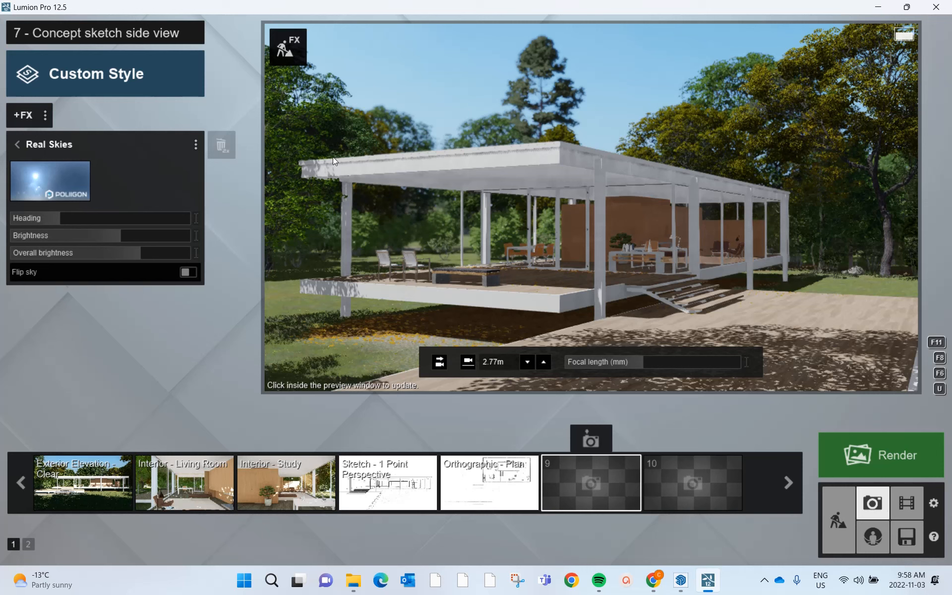
{"action": "mouse_move", "coordinate": [66, 219]}
{"action": "left_mouse_down"}
{"action": "mouse_move", "coordinate": [94, 228]}
{"action": "mouse_move", "coordinate": [66, 230]}
{"action": "mouse_move", "coordinate": [76, 221]}
{"action": "left_mouse_up"}
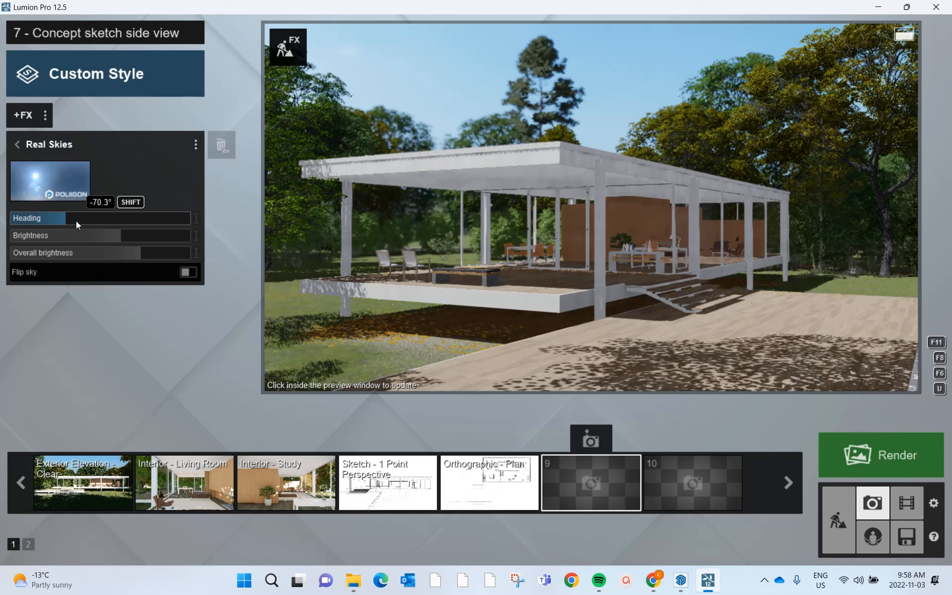
{"action": "left_click", "coordinate": [18, 147]}
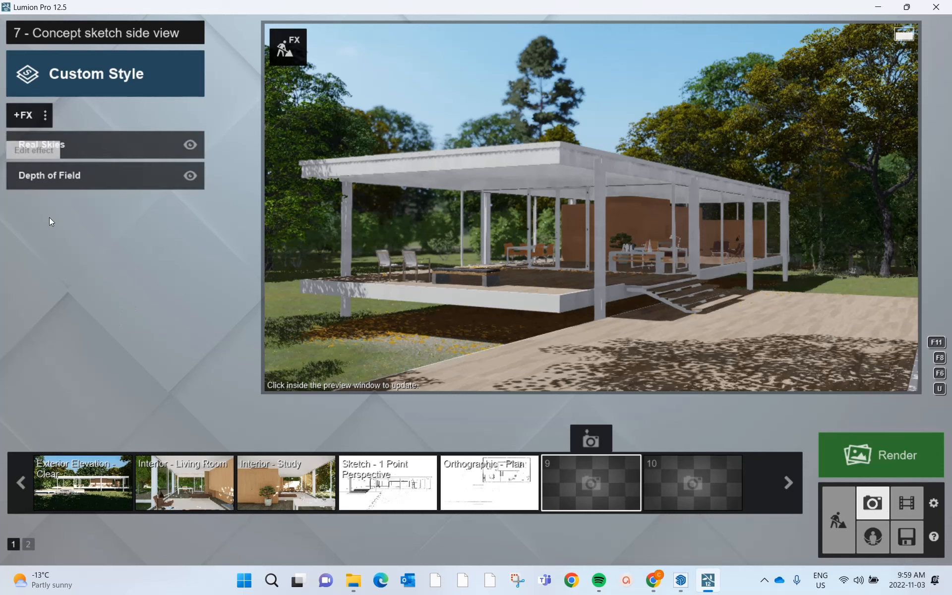
- Apply the Realistic style to the current photo
{"action": "left_click", "coordinate": [97, 76]}
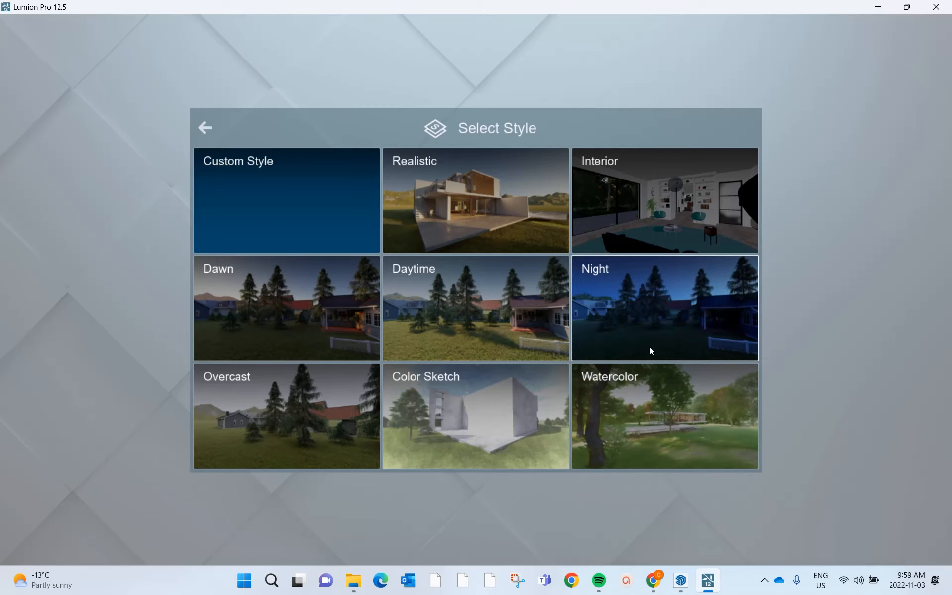
{"action": "left_click", "coordinate": [465, 200]}
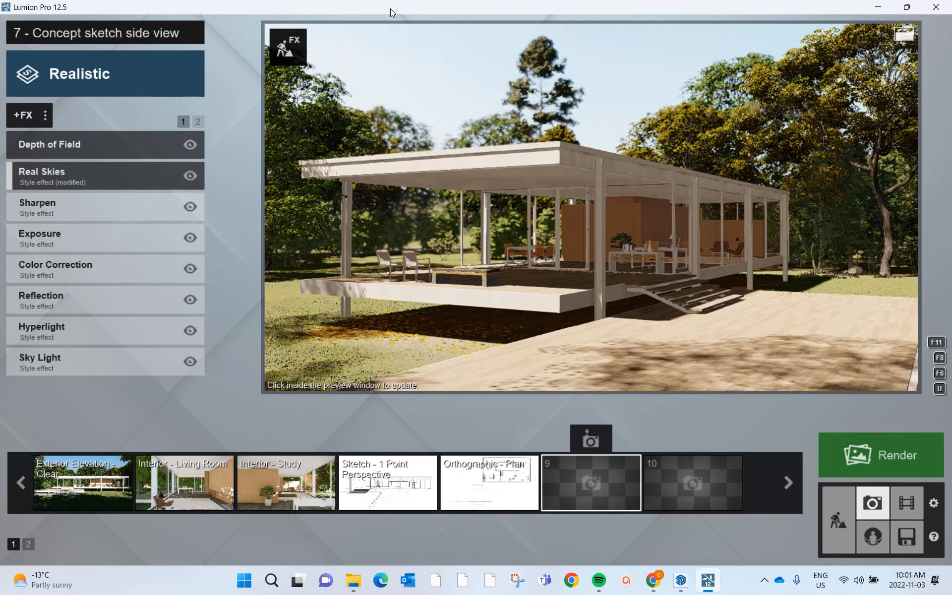
{"action": "mouse_move", "coordinate": [304, 91]}
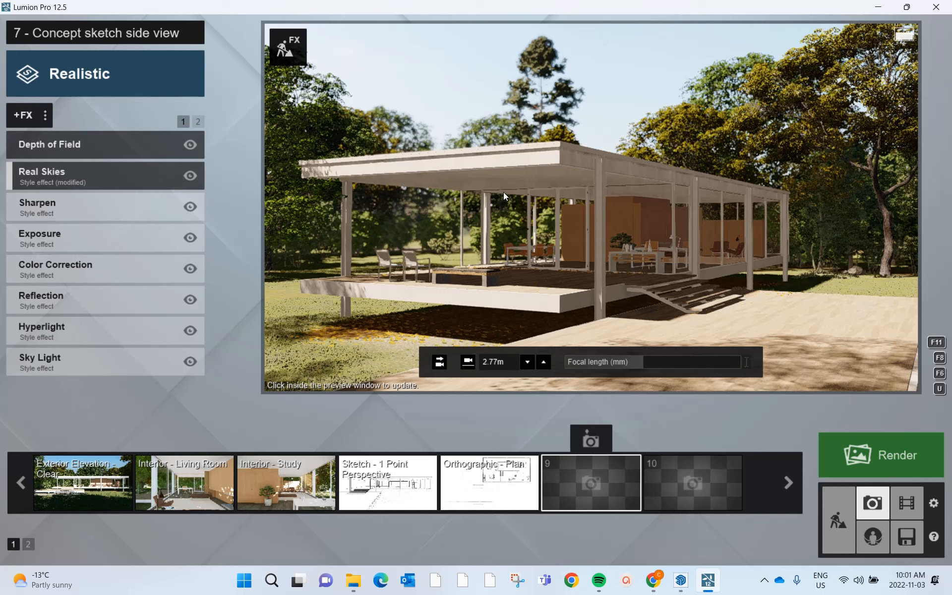
- Store the styled camera view of the house in photo slot 9
{"action": "left_click", "coordinate": [592, 441]}
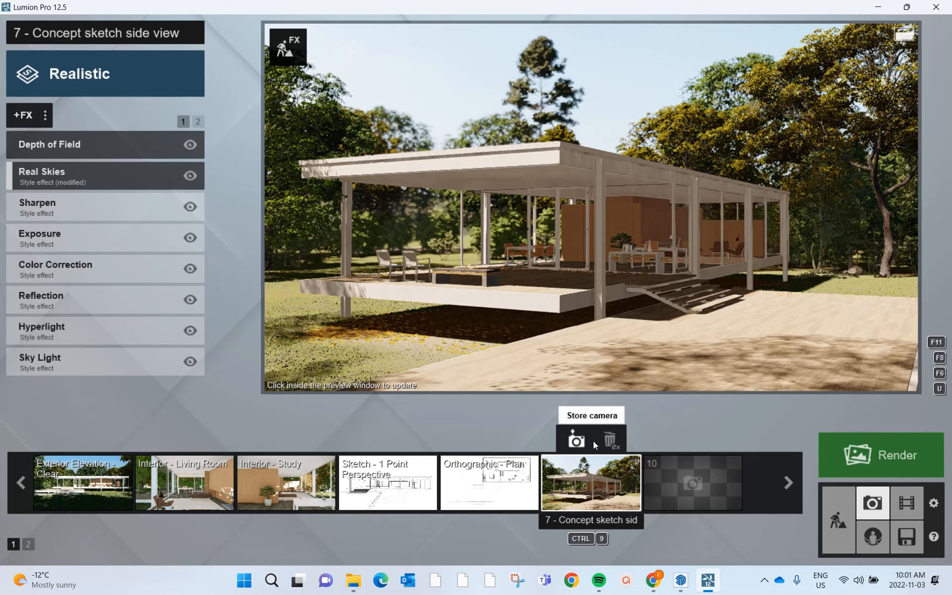
{"action": "mouse_move", "coordinate": [595, 577]}
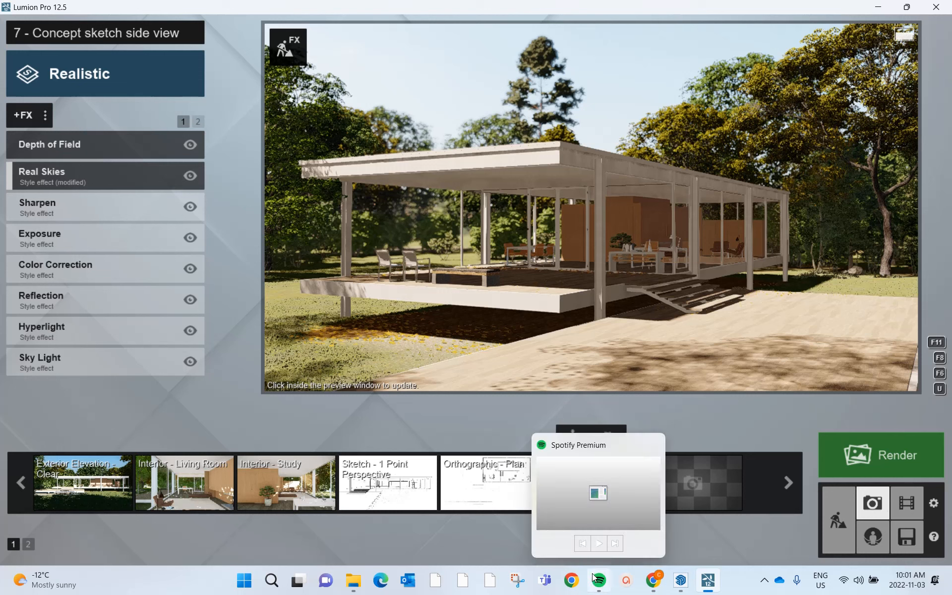
{"action": "mouse_move", "coordinate": [616, 443]}
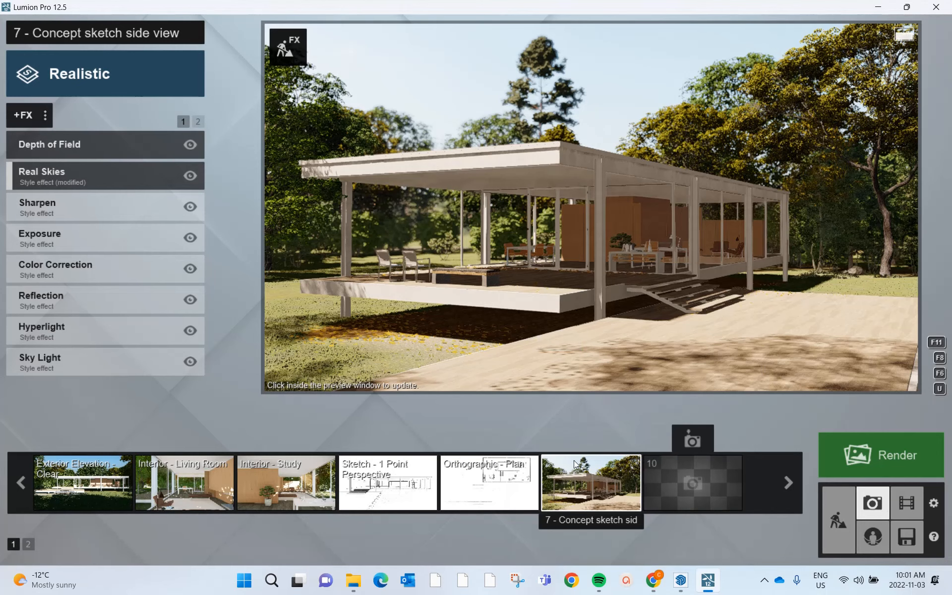
{"action": "mouse_move", "coordinate": [616, 485]}
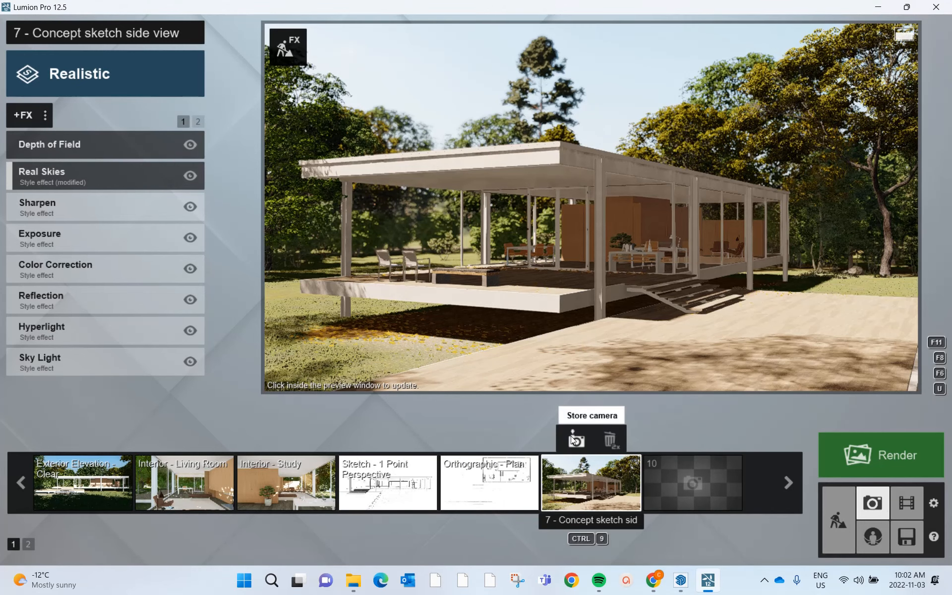
{"action": "left_click", "coordinate": [573, 437]}
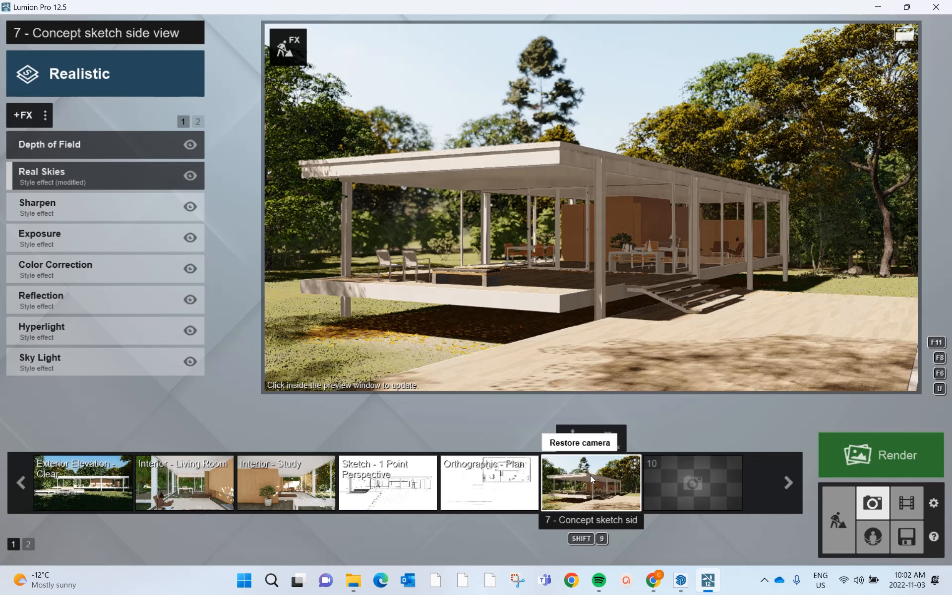
- Look through the saved Interior - Living Room, Interior - Study and Exterior Elevation - Clear photos
{"action": "left_click", "coordinate": [197, 491]}
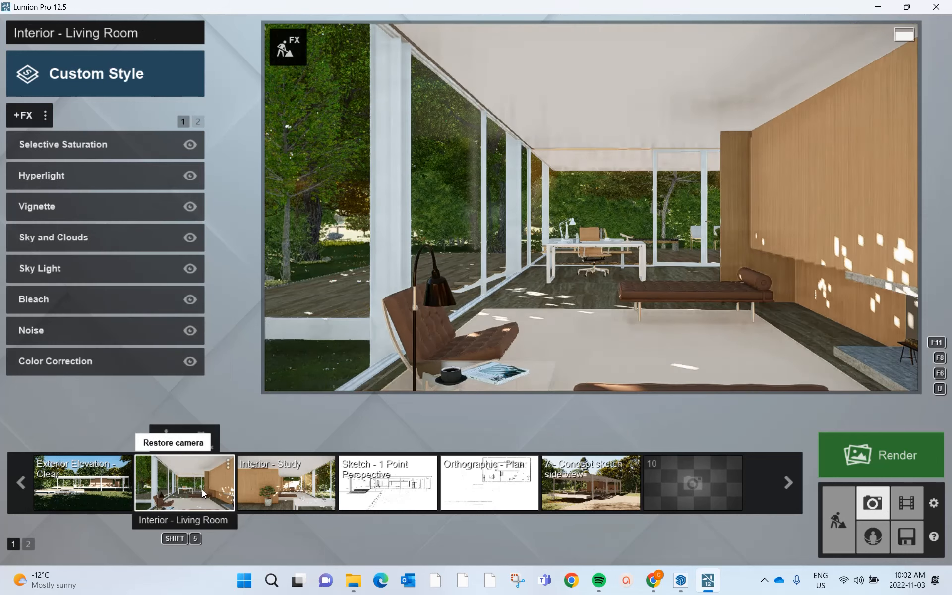
{"action": "left_click", "coordinate": [267, 496]}
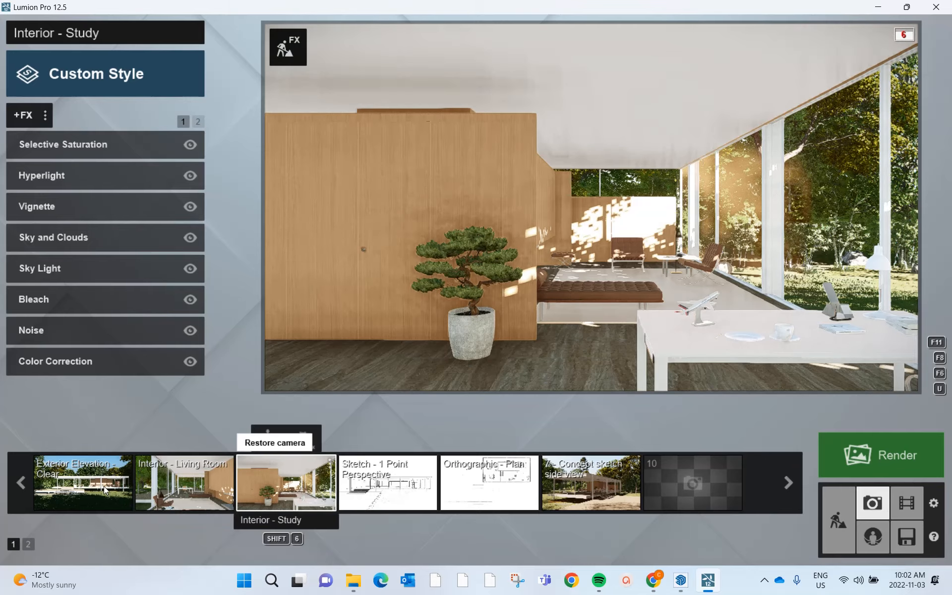
{"action": "left_click", "coordinate": [88, 483]}
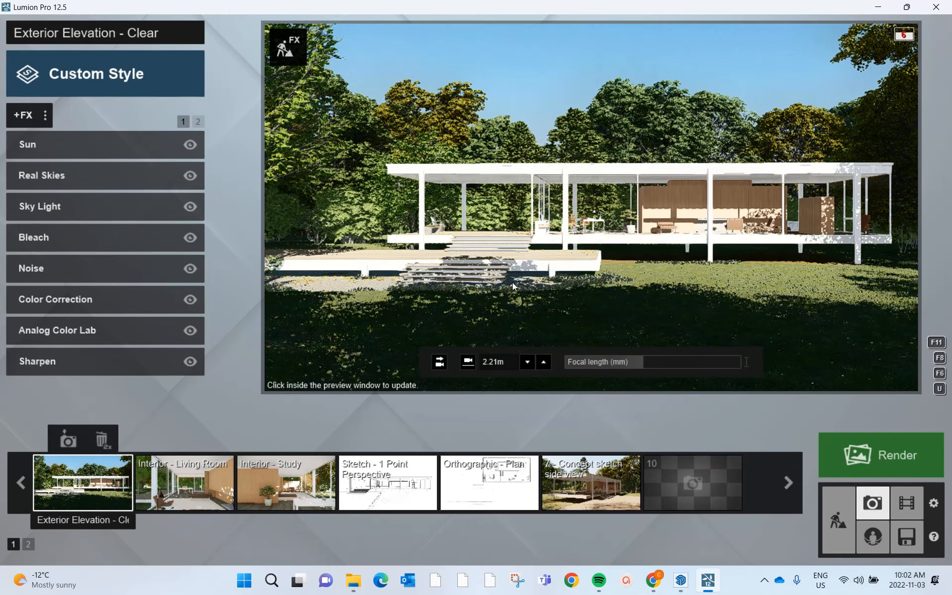
{"action": "right_click_drag", "start_coordinate": [567, 281], "coordinate": [568, 281]}
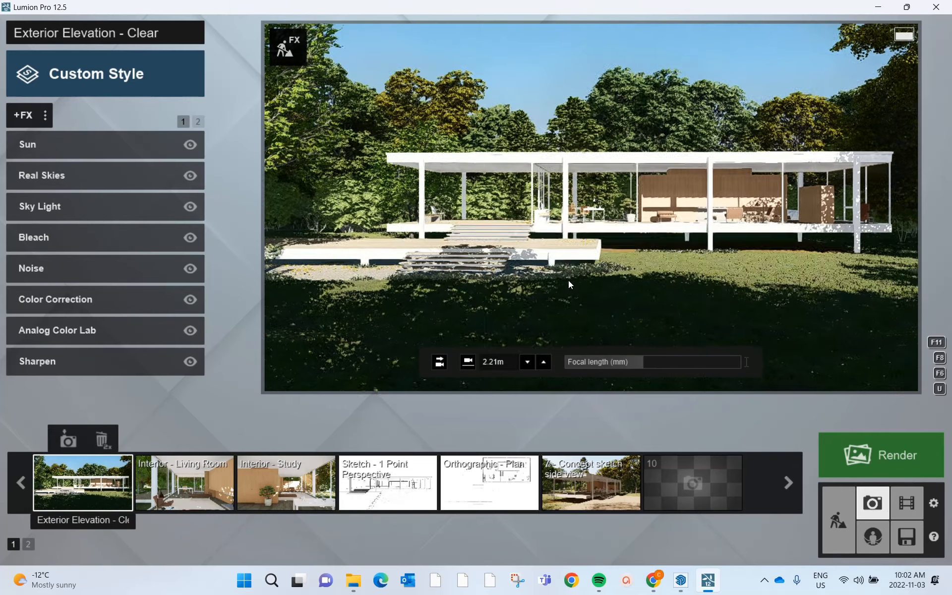
- Restore the photo in slot 9, rename it "Perspective View 1" and store its camera again
{"action": "left_click", "coordinate": [605, 479]}
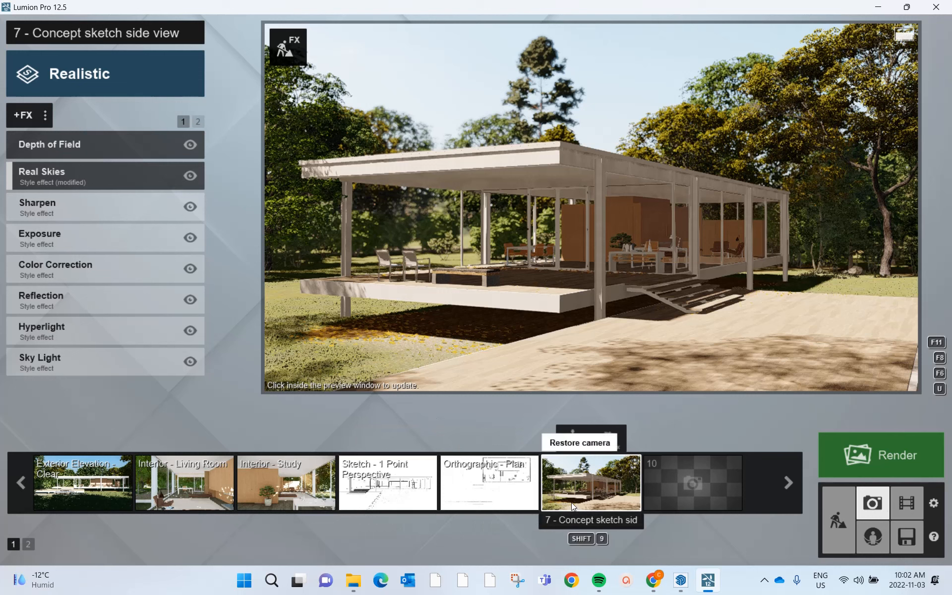
{"action": "left_click", "coordinate": [570, 521]}
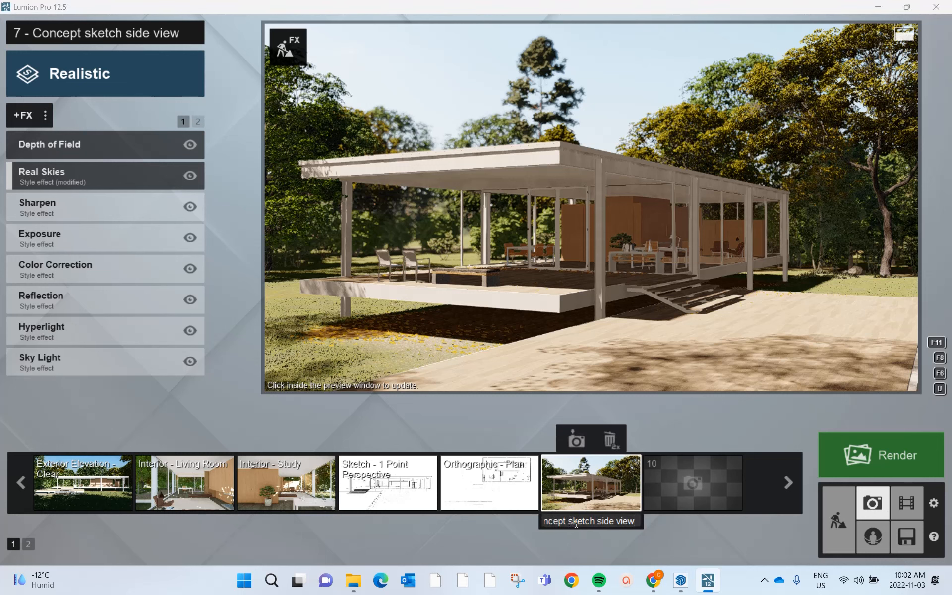
{"action": "key", "text": "BackSpace"}
{"action": "key", "text": "BackSpace"}
{"action": "key", "text": "BackSpace"}
{"action": "key", "text": "BackSpace"}
{"action": "key", "text": "BackSpace"}
{"action": "key", "text": "BackSpace"}
{"action": "key", "text": "BackSpace"}
{"action": "key", "text": "BackSpace"}
{"action": "key", "text": "BackSpace"}
{"action": "key", "text": "BackSpace"}
{"action": "key", "text": "BackSpace"}
{"action": "key", "text": "BackSpace"}
{"action": "key", "text": "BackSpace"}
{"action": "key", "text": "BackSpace"}
{"action": "key", "text": "BackSpace"}
{"action": "key", "text": "BackSpace"}
{"action": "key", "text": "BackSpace"}
{"action": "key", "text": "BackSpace"}
{"action": "key", "text": "BackSpace"}
{"action": "key", "text": "BackSpace"}
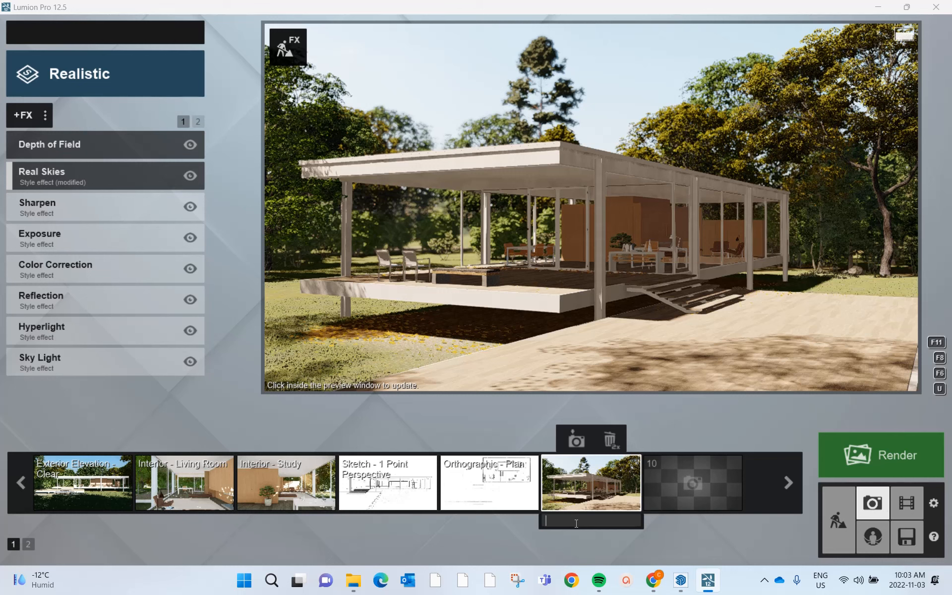
{"action": "type", "text": "Perspective Vi"}
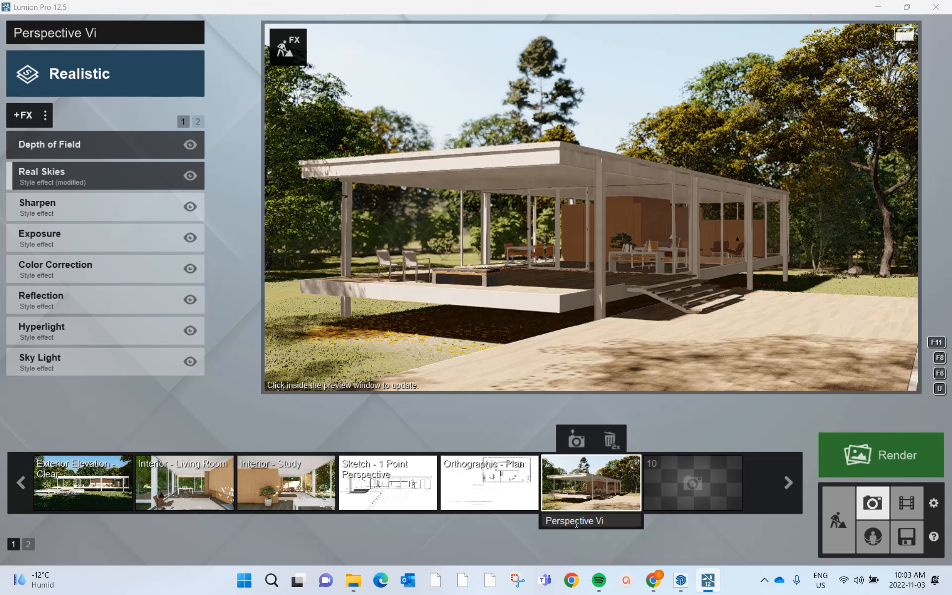
{"action": "type", "text": "ew 1"}
{"action": "key", "text": "Return"}
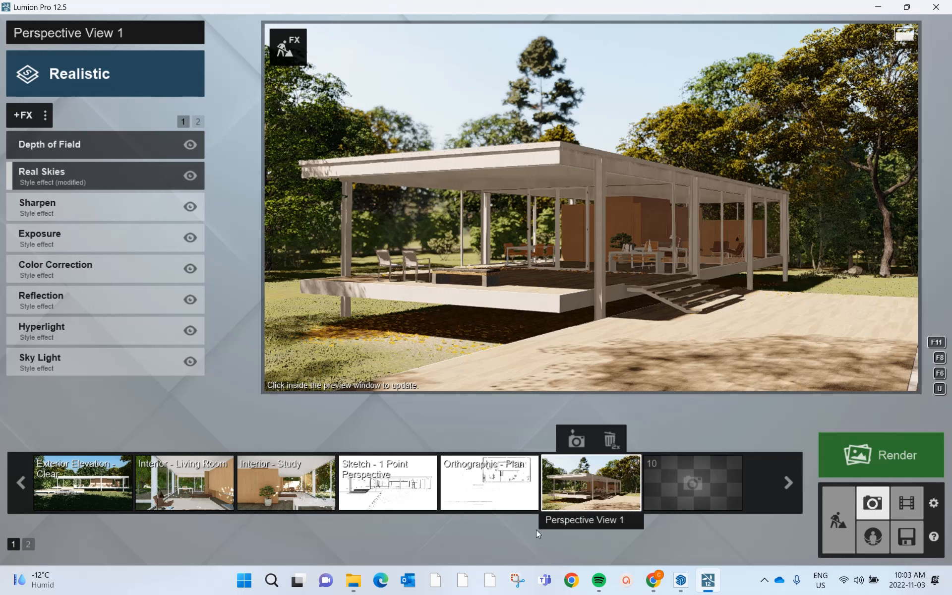
{"action": "left_click", "coordinate": [574, 439]}
{"action": "mouse_move", "coordinate": [518, 383]}
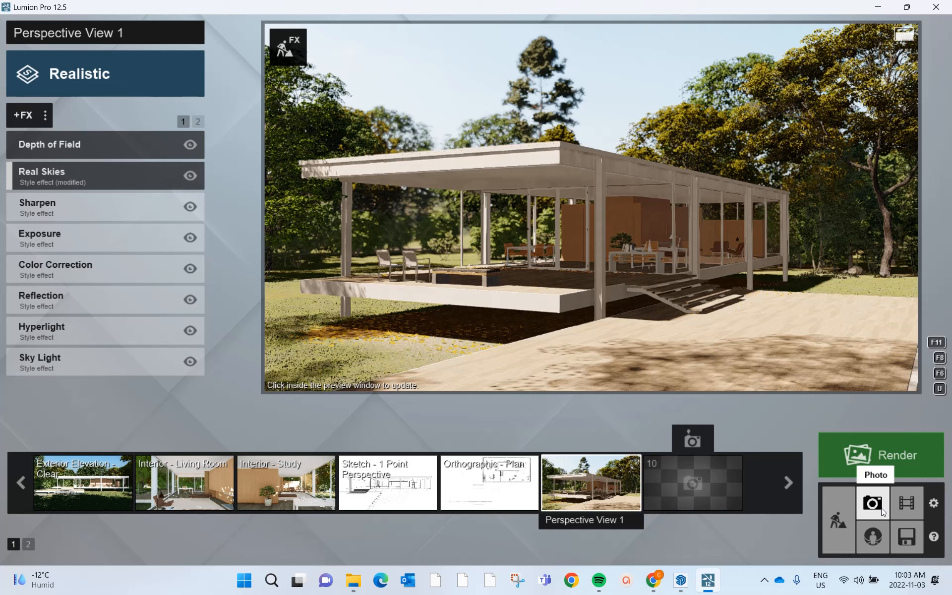
- Save the project as a Lumion project file named "Perspective 1" in the Working Files folder of Lecture 7
{"action": "left_click", "coordinate": [906, 540]}
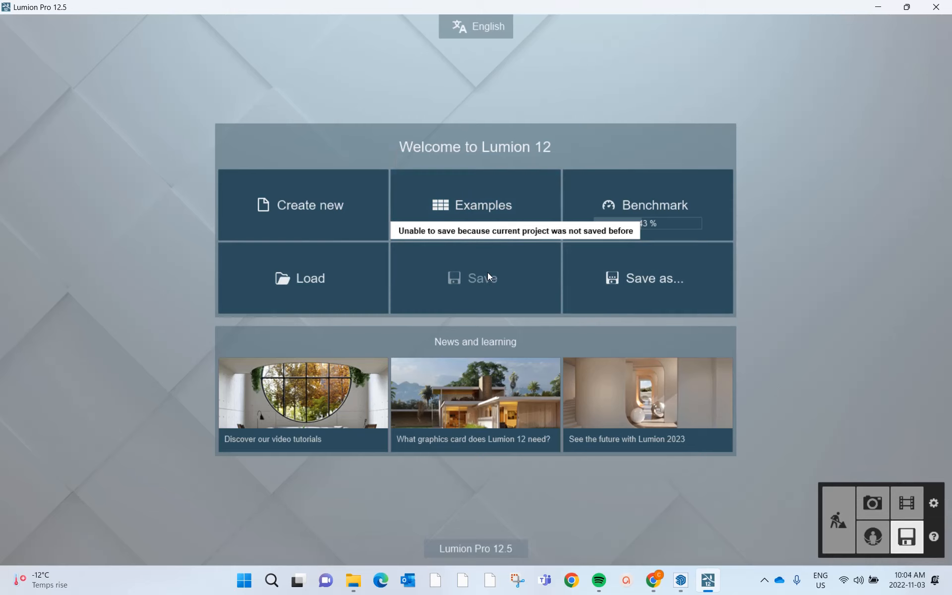
{"action": "left_click", "coordinate": [668, 287]}
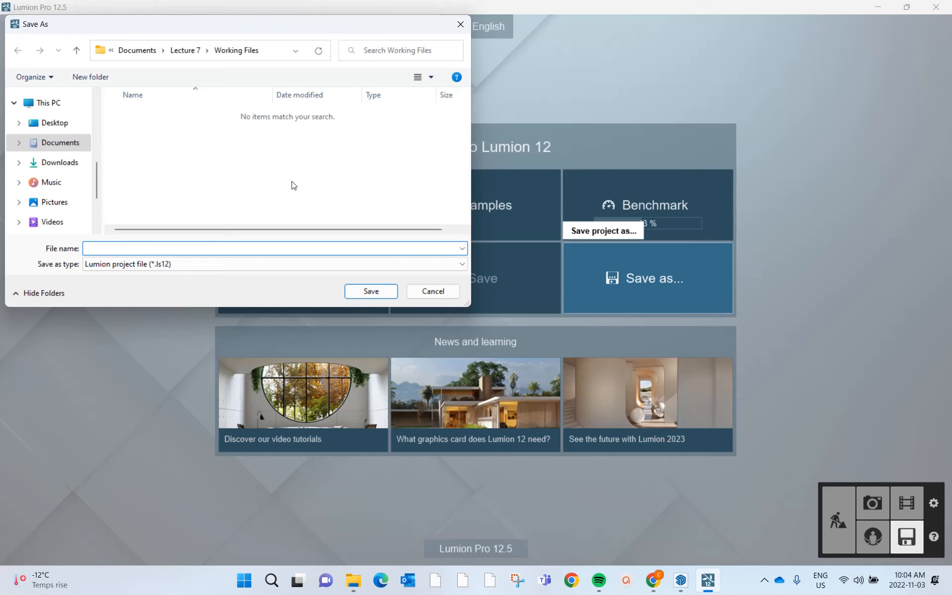
{"action": "type", "text": "Perspective 1"}
{"action": "left_click", "coordinate": [376, 291]}
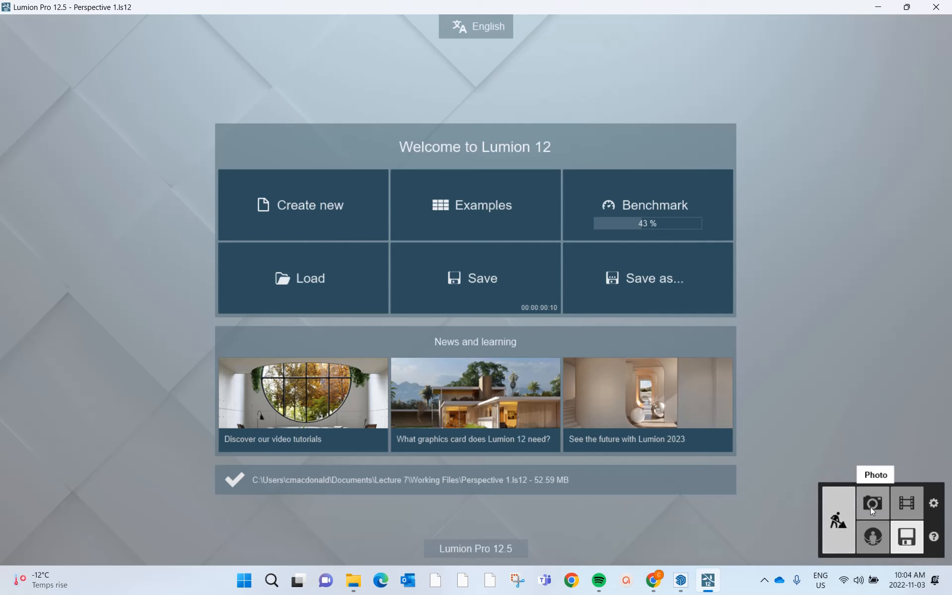
- Return to Photo mode with the Perspective View 1 photo
{"action": "left_click", "coordinate": [878, 508]}
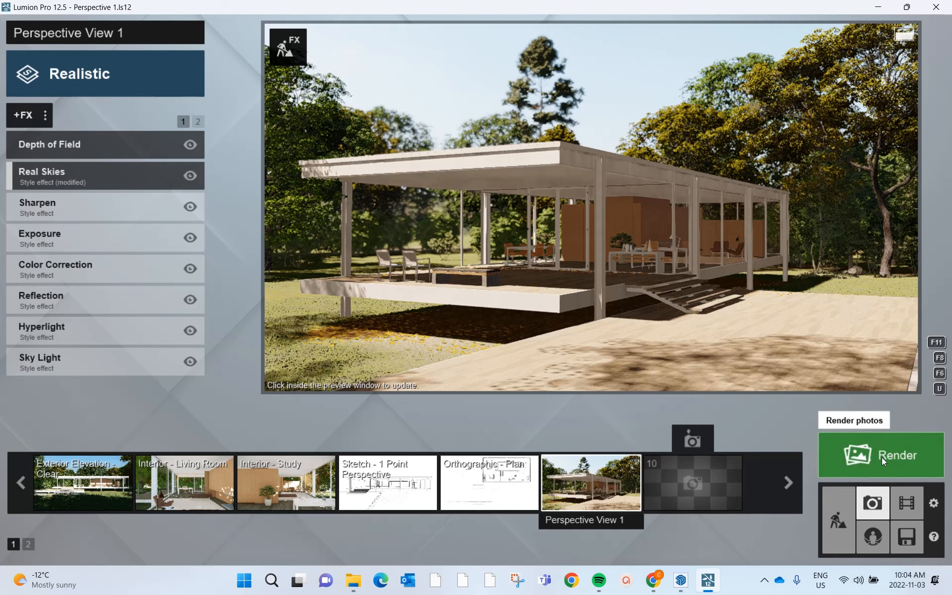
{"action": "mouse_move", "coordinate": [606, 80]}
{"action": "mouse_move", "coordinate": [754, 135]}
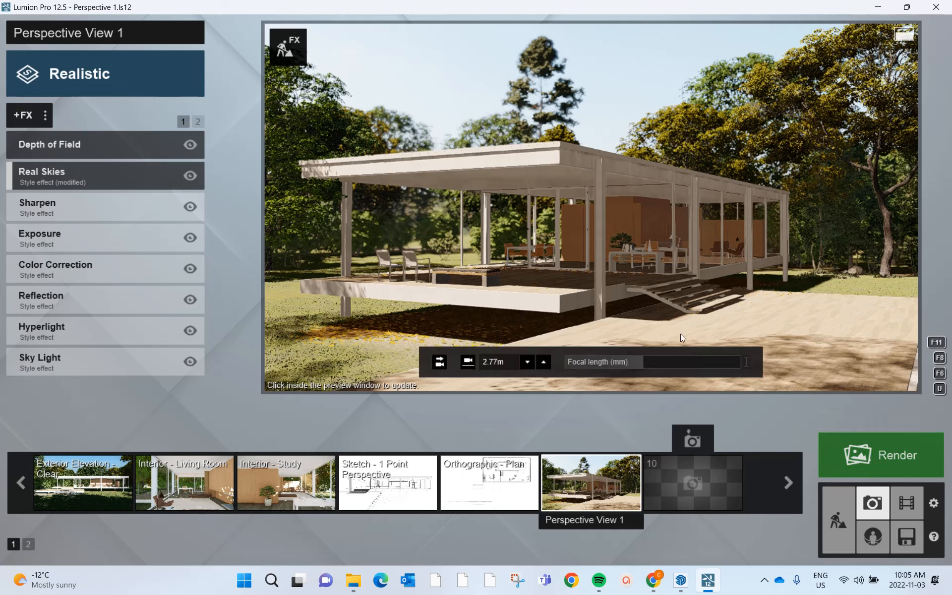
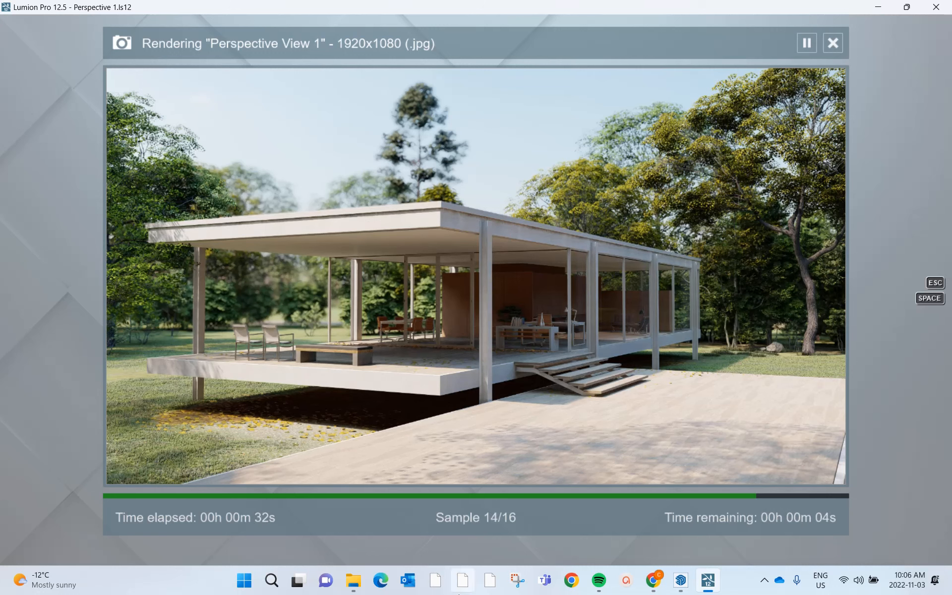
- View the rendered image Perspective Rendering 1 from the Working Files folder, and close it along with the completed render
{"action": "left_click", "coordinate": [354, 580]}
{"action": "mouse_move", "coordinate": [329, 178]}
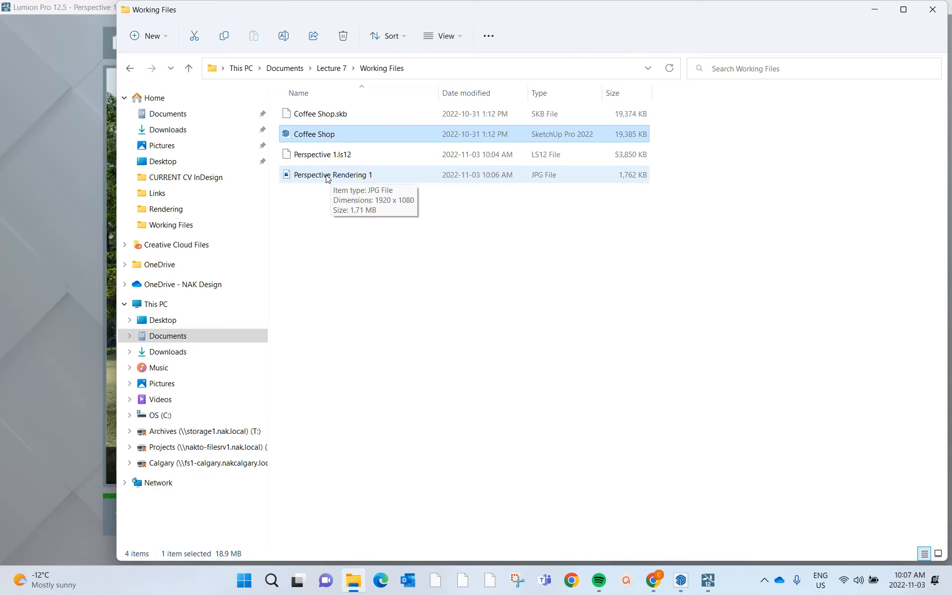
{"action": "double_click", "coordinate": [324, 176]}
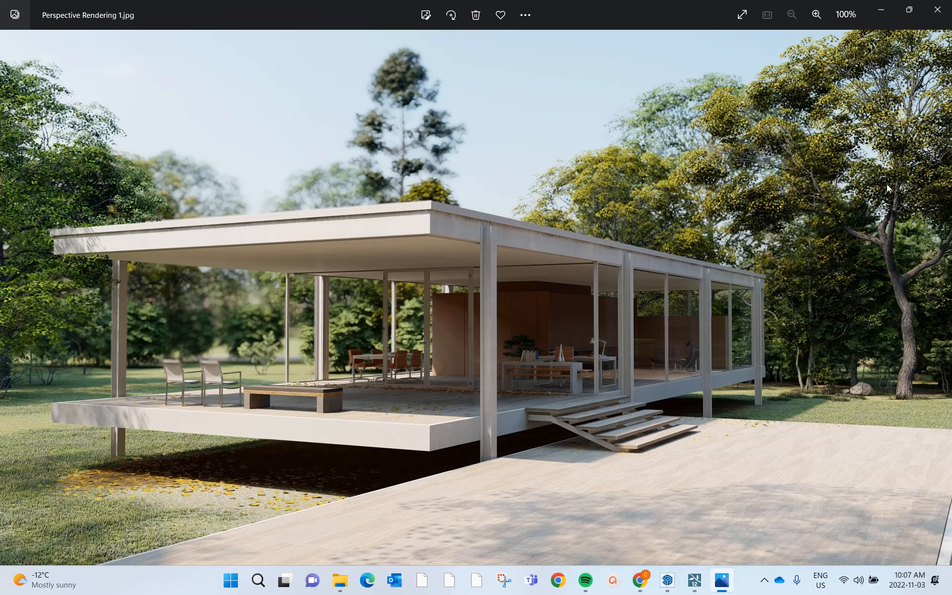
{"action": "left_click", "coordinate": [945, 18]}
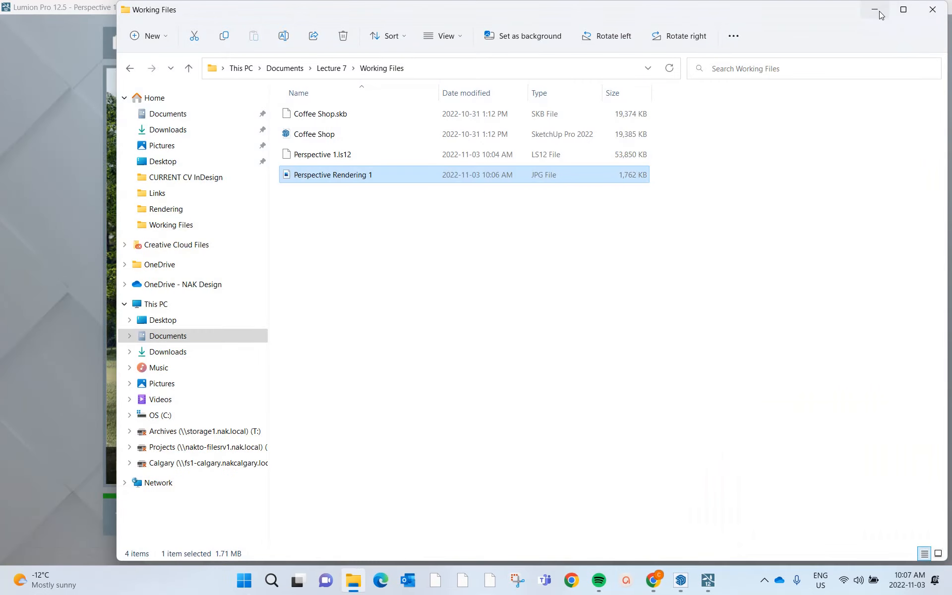
{"action": "left_click", "coordinate": [880, 12]}
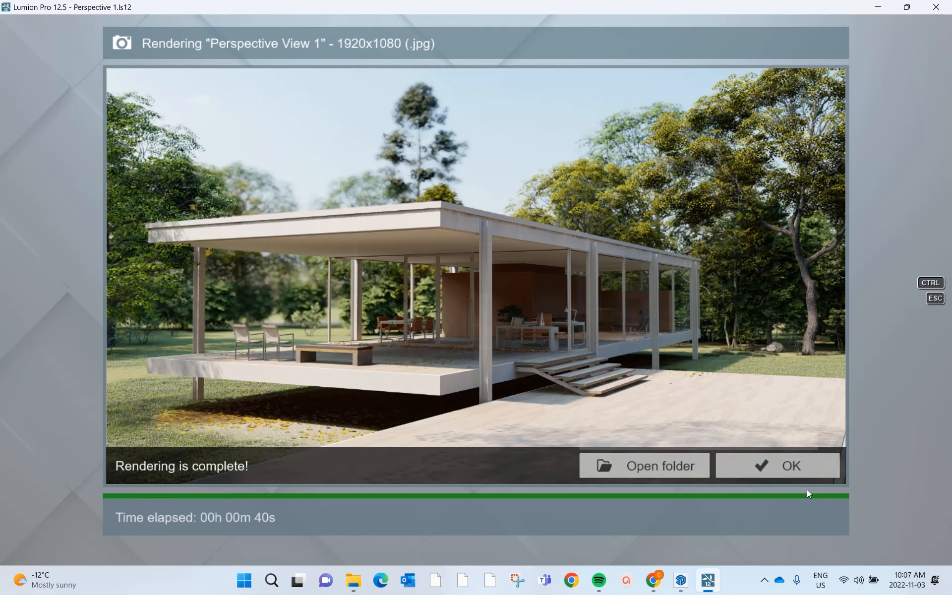
{"action": "left_click", "coordinate": [803, 469]}
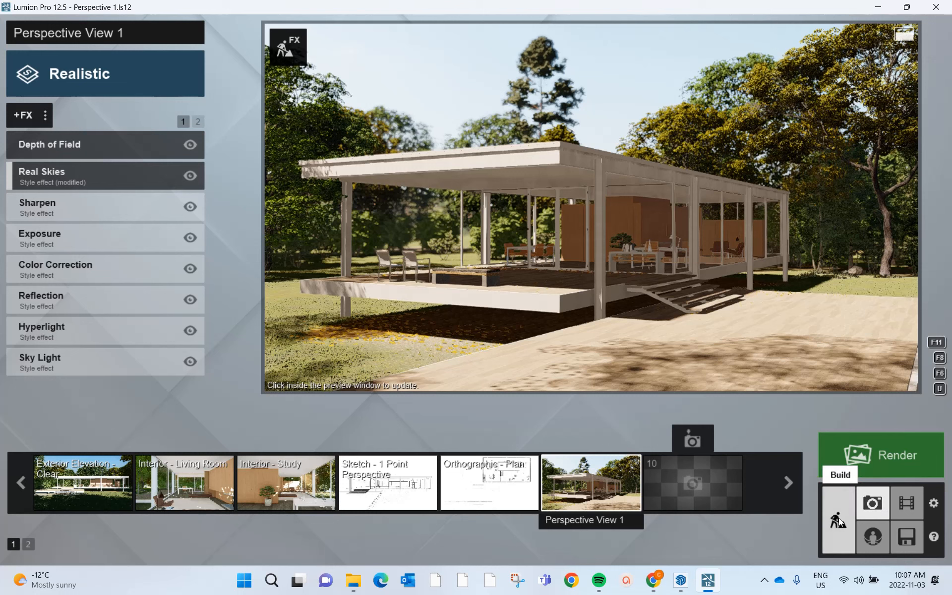
- Switch to Build mode and bring the camera to a view facing the house across the lower deck and steps
{"action": "left_click", "coordinate": [835, 531]}
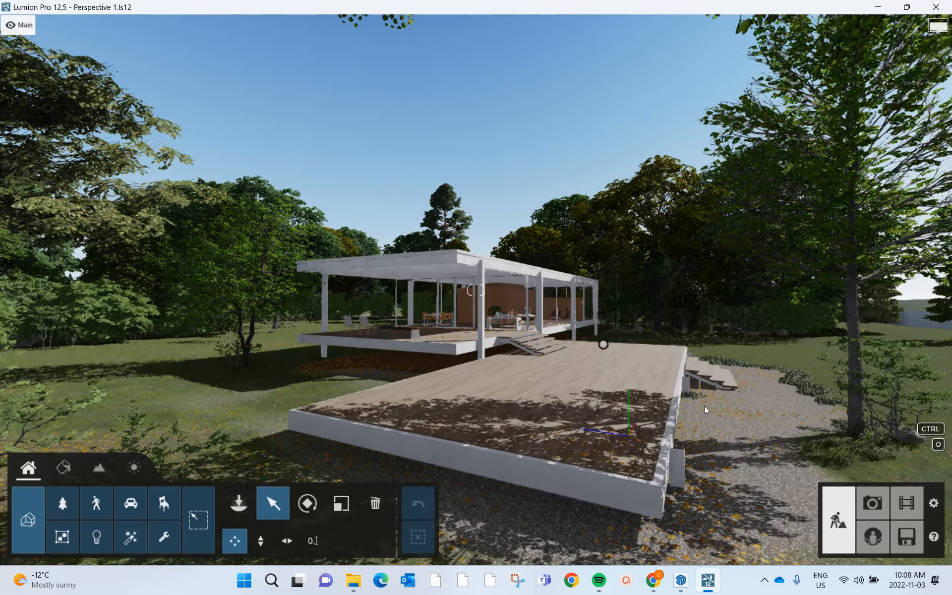
{"action": "right_click_drag", "start_coordinate": [704, 407], "coordinate": [704, 406]}
{"action": "key", "text": "d"}
{"action": "key", "text": "d"}
{"action": "key", "text": "d"}
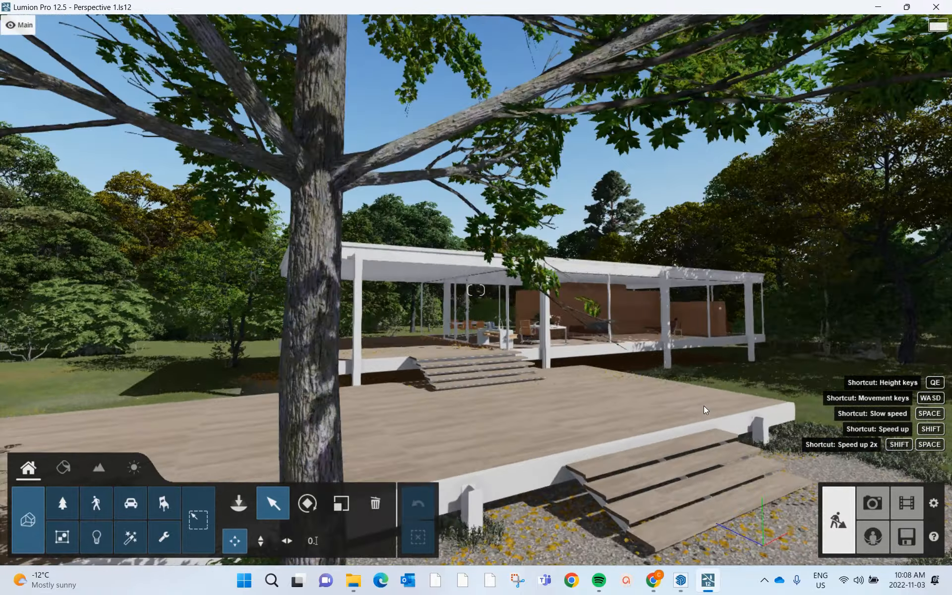
{"action": "key", "text": "w"}
{"action": "key", "text": "o"}
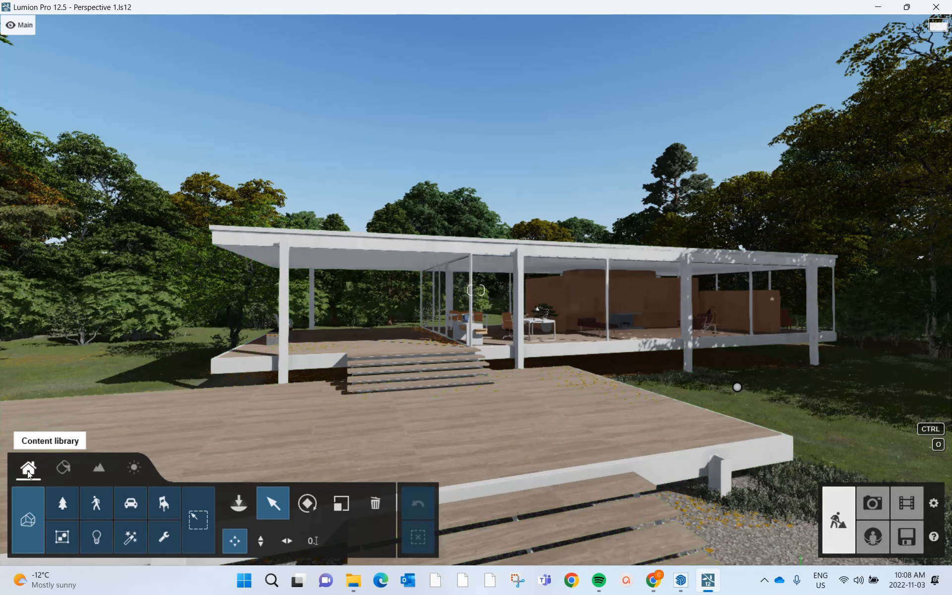
- Replace the scene's sky in the weather settings with the cloud preset in the third row and third column
{"action": "left_click", "coordinate": [67, 466]}
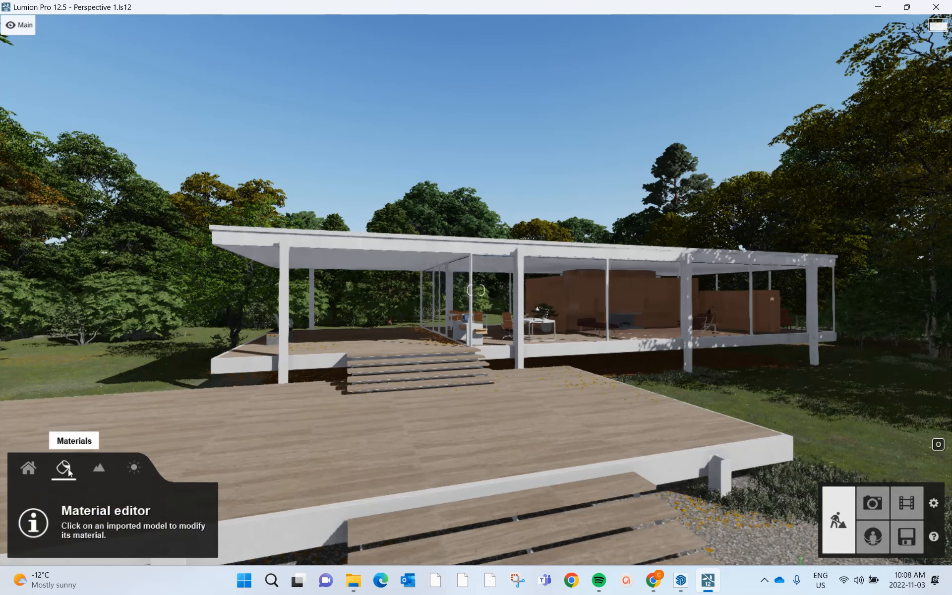
{"action": "left_click", "coordinate": [97, 473]}
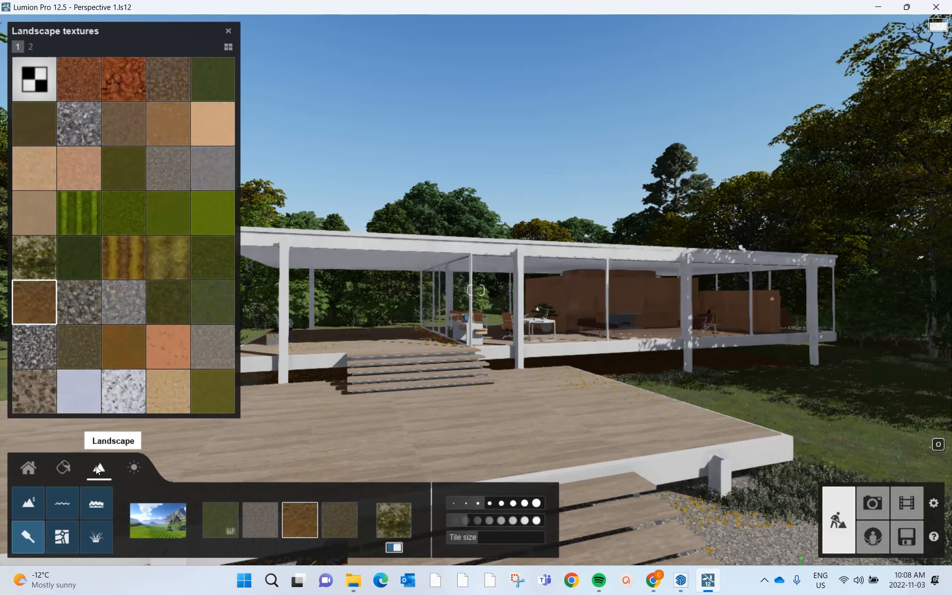
{"action": "left_click", "coordinate": [137, 476]}
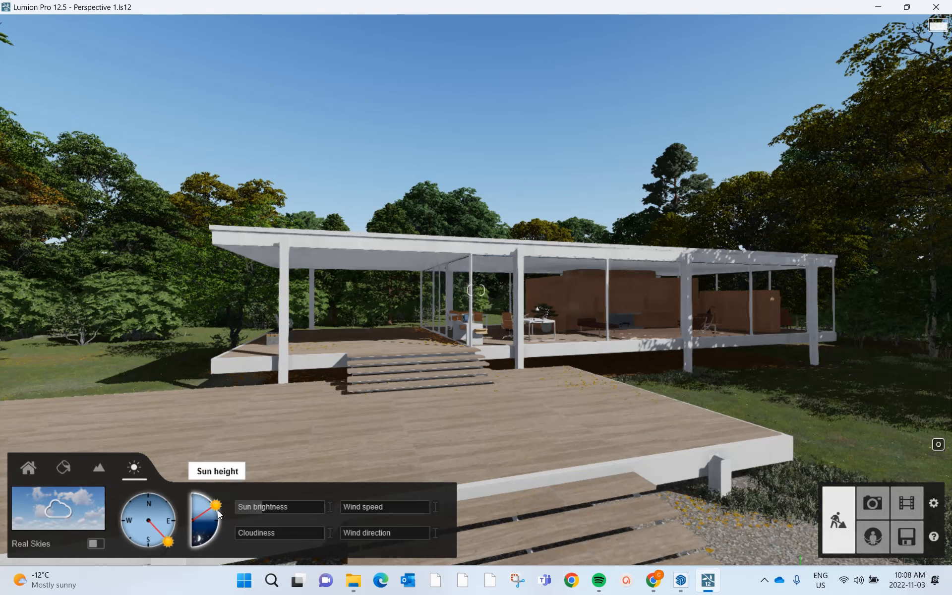
{"action": "mouse_move", "coordinate": [270, 507]}
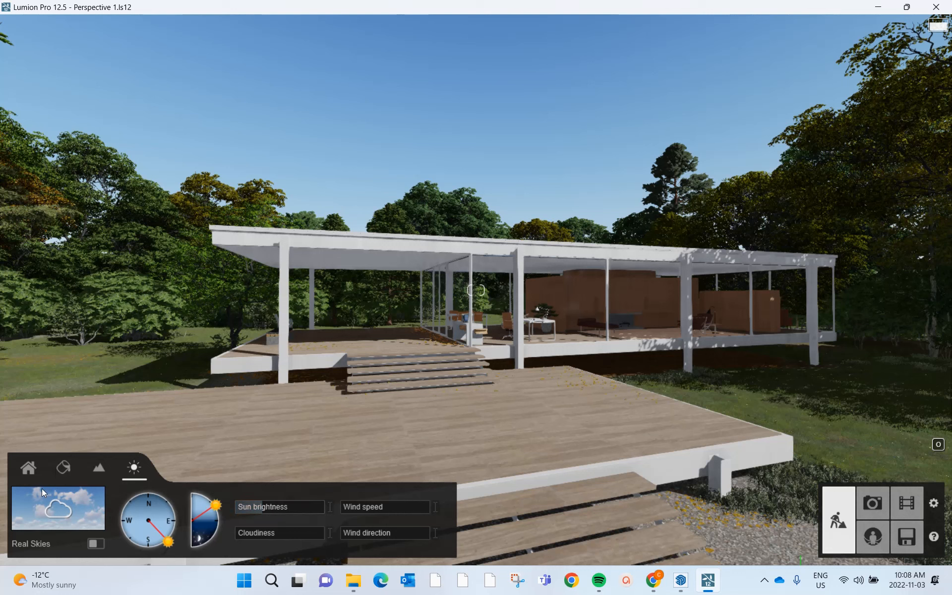
{"action": "left_click", "coordinate": [85, 508]}
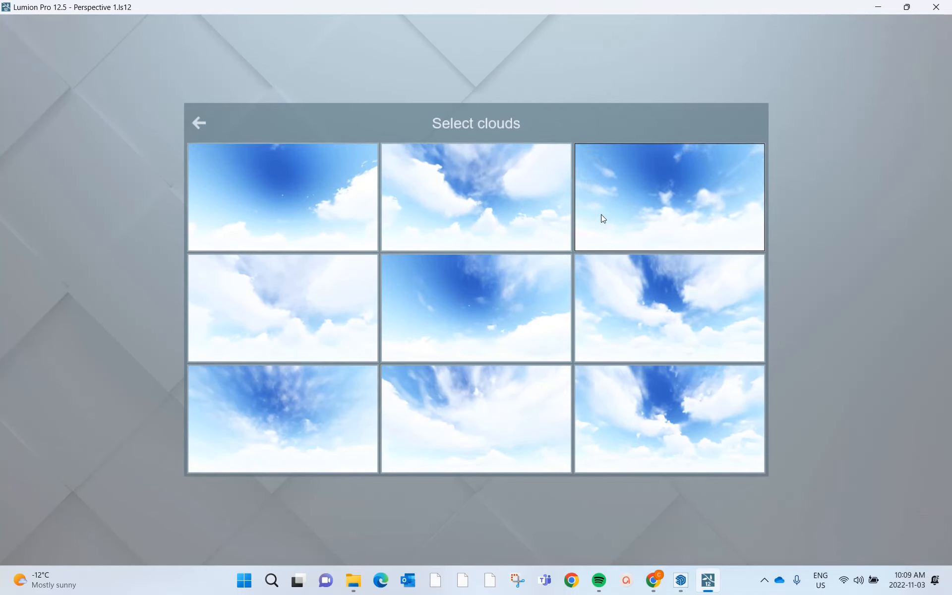
{"action": "left_click", "coordinate": [661, 414]}
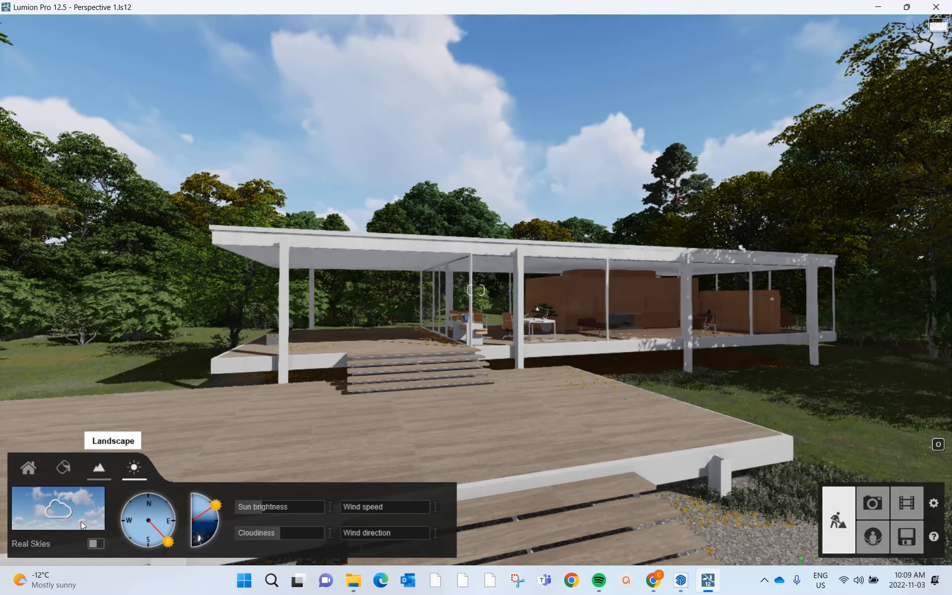
- Turn on Real Skies and look over the Cloudy presets without picking another one
{"action": "left_click", "coordinate": [97, 546]}
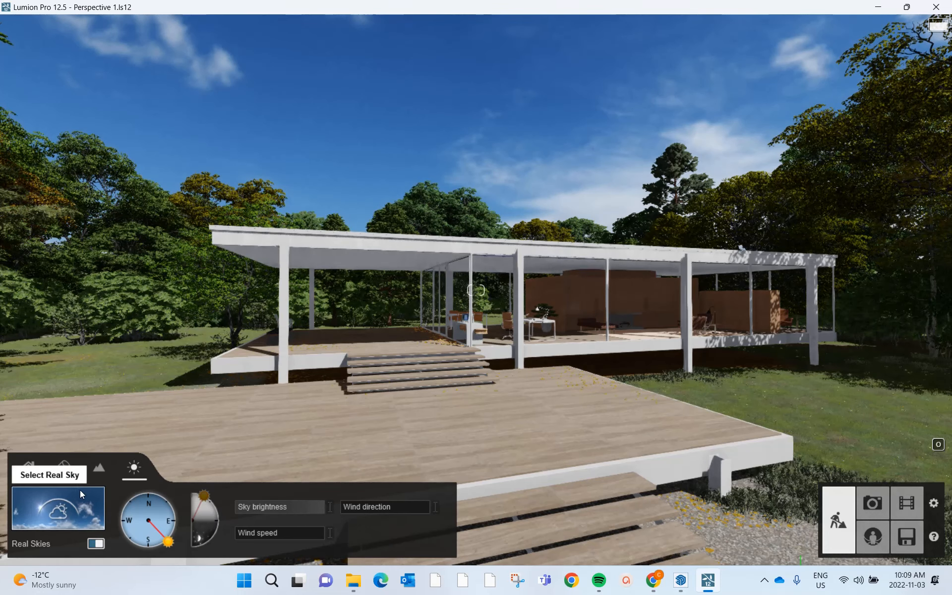
{"action": "left_click", "coordinate": [82, 500]}
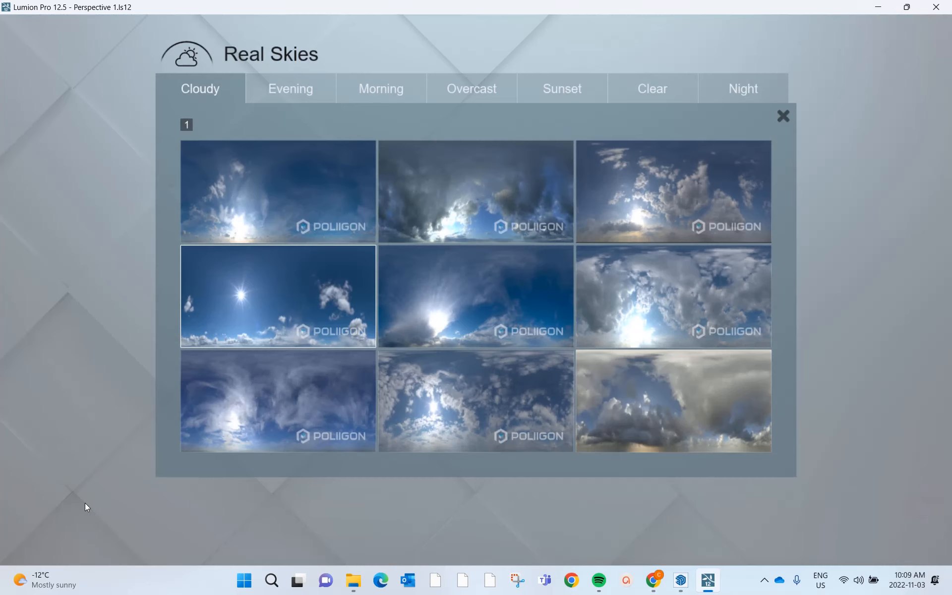
{"action": "left_click", "coordinate": [784, 116]}
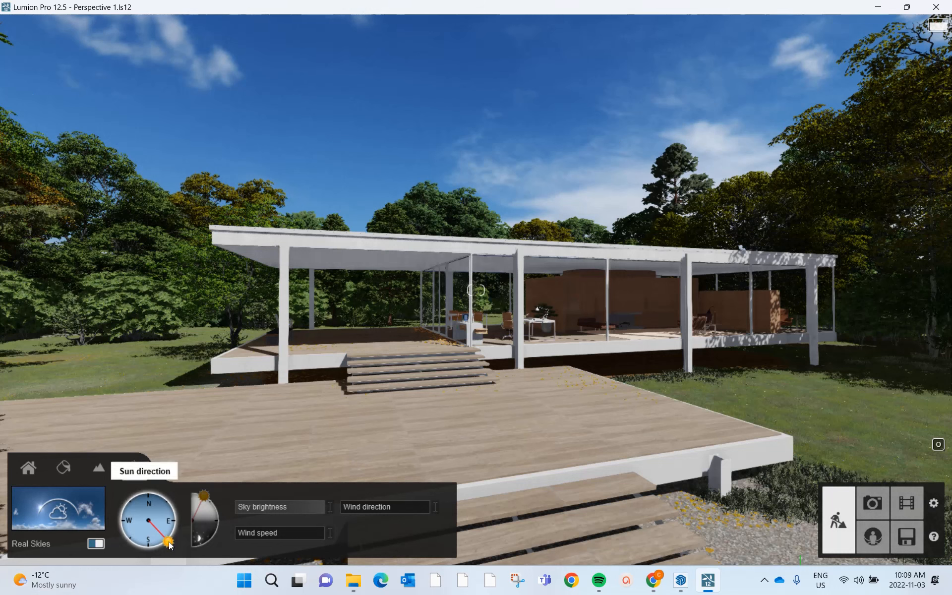
- Turn the sun direction slightly further east and switch Real Skies off
{"action": "mouse_move", "coordinate": [168, 544]}
{"action": "left_mouse_down"}
{"action": "mouse_move", "coordinate": [169, 535]}
{"action": "mouse_move", "coordinate": [160, 551]}
{"action": "mouse_move", "coordinate": [135, 550]}
{"action": "mouse_move", "coordinate": [153, 557]}
{"action": "left_mouse_up"}
{"action": "left_click_drag", "start_coordinate": [160, 556], "coordinate": [172, 537]}
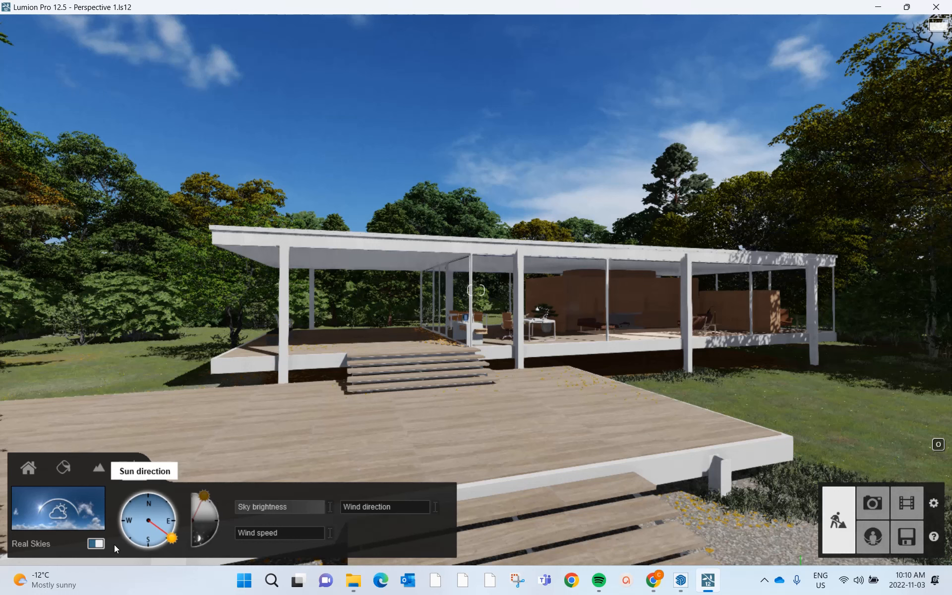
{"action": "left_click", "coordinate": [95, 543]}
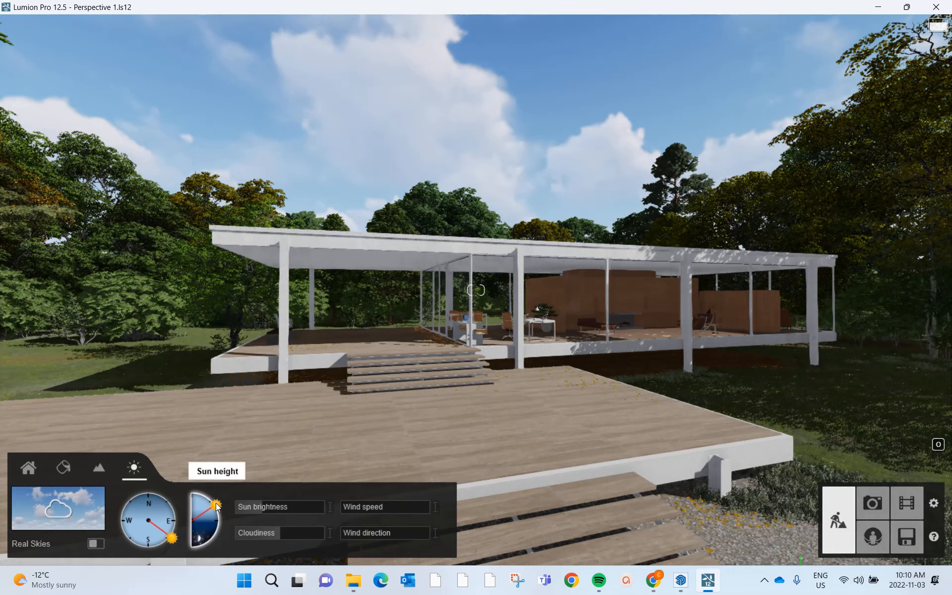
- Try the sun at the horizon, raise it back to a daytime height, and set the sun brightness to 0.4 after testing 1.0
{"action": "mouse_move", "coordinate": [217, 506]}
{"action": "left_mouse_down"}
{"action": "mouse_move", "coordinate": [221, 530]}
{"action": "mouse_move", "coordinate": [202, 557]}
{"action": "mouse_move", "coordinate": [229, 519]}
{"action": "left_mouse_up"}
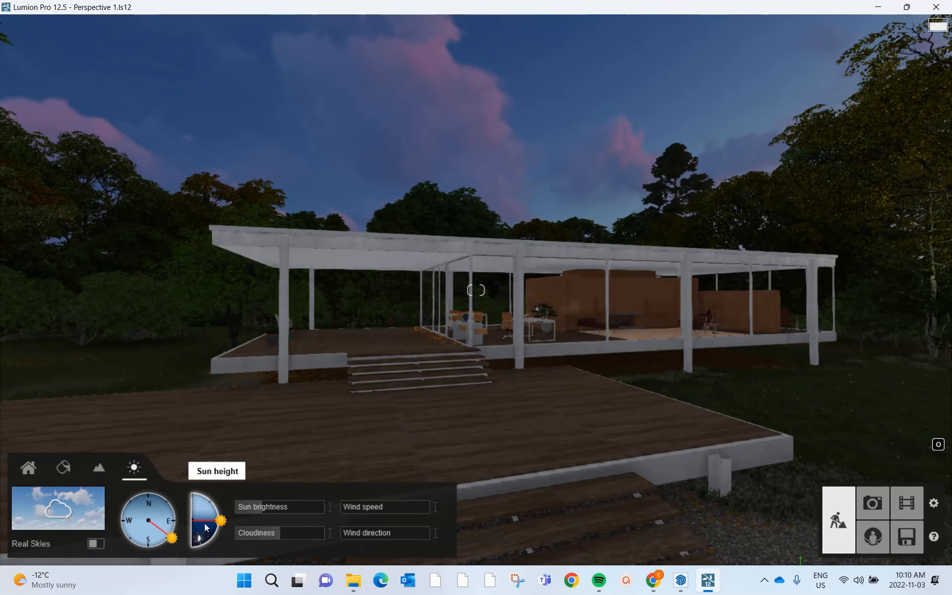
{"action": "mouse_move", "coordinate": [222, 523]}
{"action": "left_mouse_down"}
{"action": "mouse_move", "coordinate": [218, 530]}
{"action": "mouse_move", "coordinate": [214, 509]}
{"action": "left_mouse_up"}
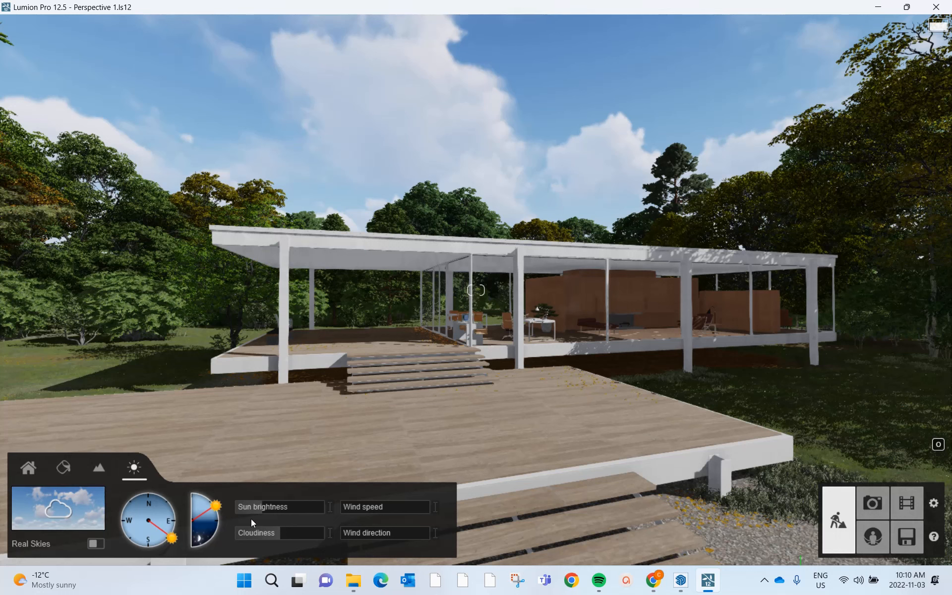
{"action": "mouse_move", "coordinate": [259, 515]}
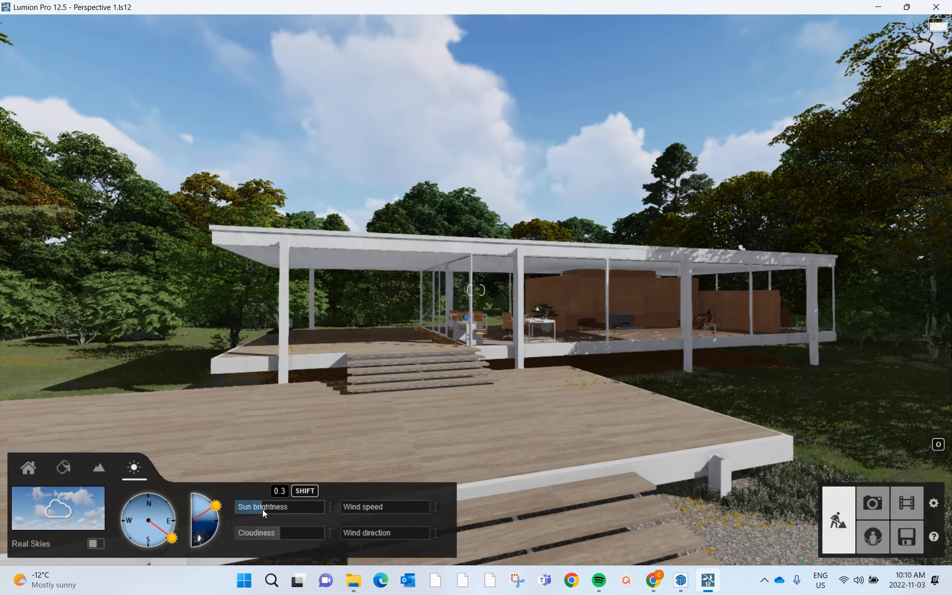
{"action": "left_click_drag", "start_coordinate": [267, 509], "coordinate": [343, 516]}
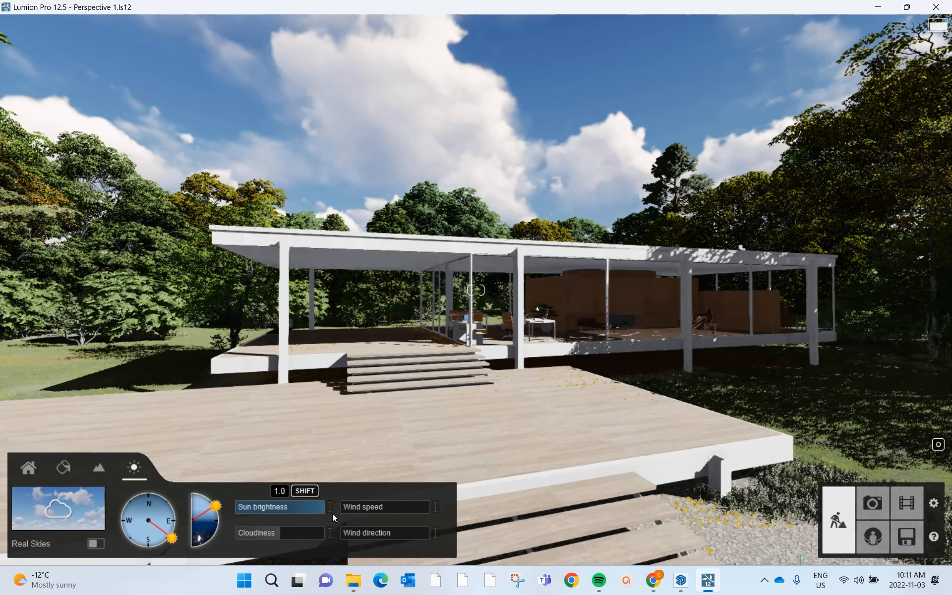
{"action": "left_click_drag", "start_coordinate": [332, 514], "coordinate": [273, 509]}
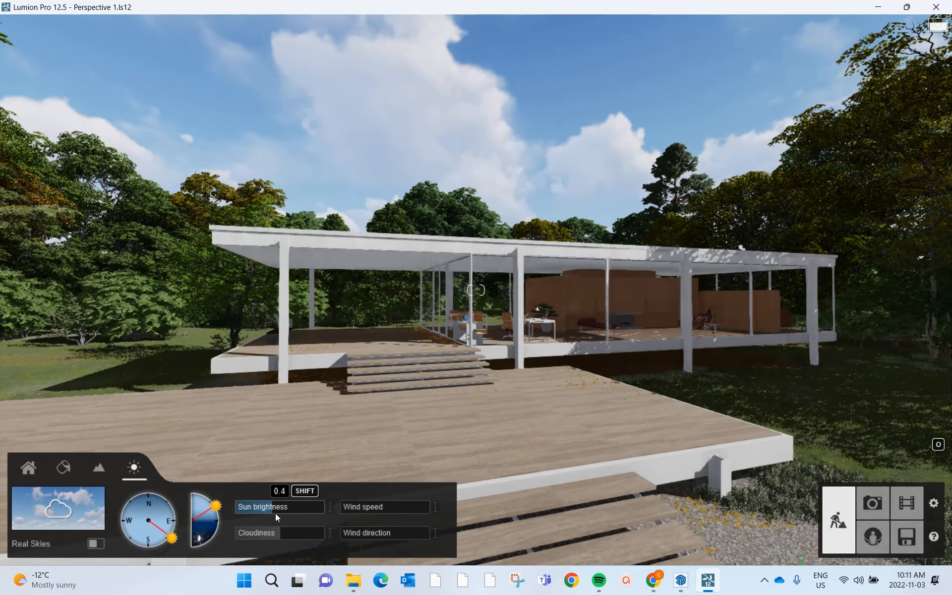
- Test a cloudiness of 1.6 and lower it back to about the middle of its range
{"action": "mouse_move", "coordinate": [302, 536]}
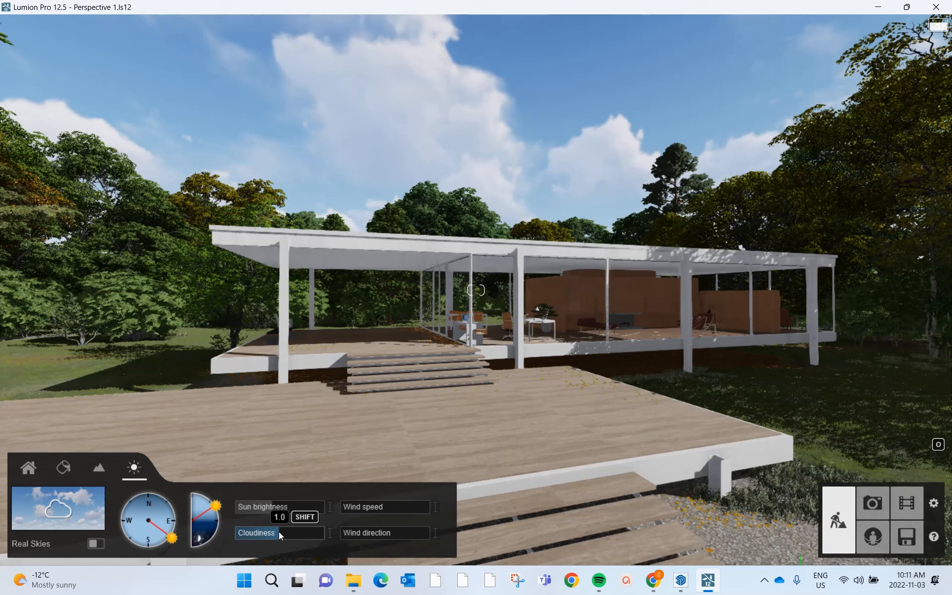
{"action": "left_click_drag", "start_coordinate": [279, 532], "coordinate": [310, 538]}
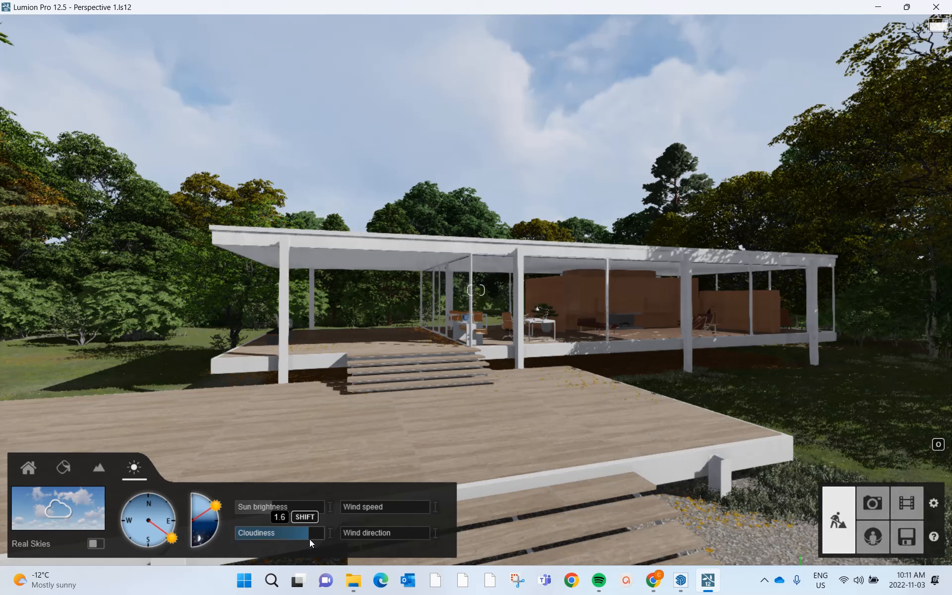
{"action": "left_click_drag", "start_coordinate": [309, 539], "coordinate": [283, 534]}
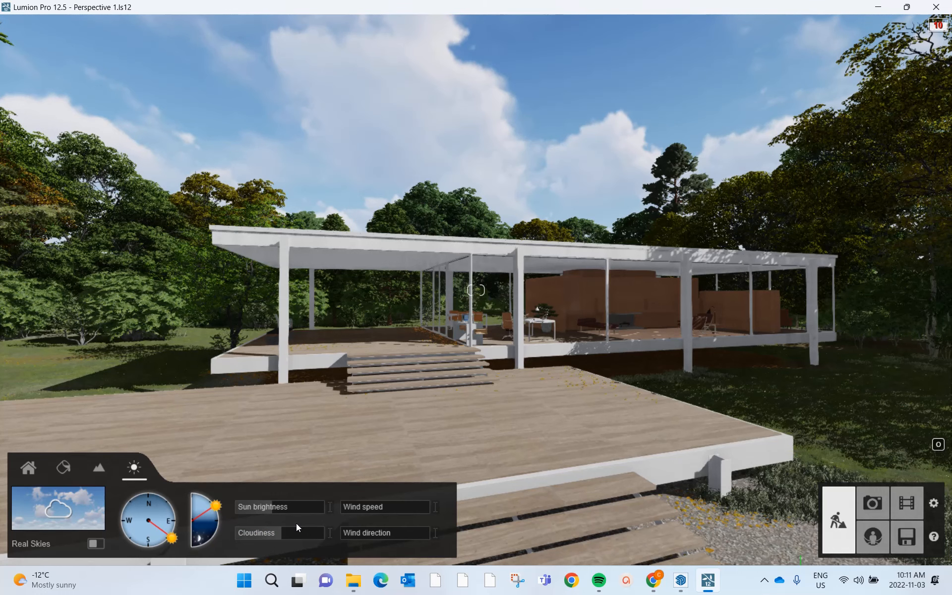
- Raise the wind speed above 0% and set the wind direction to 40°
{"action": "left_click", "coordinate": [342, 508]}
{"action": "left_click_drag", "start_coordinate": [341, 507], "coordinate": [419, 517]}
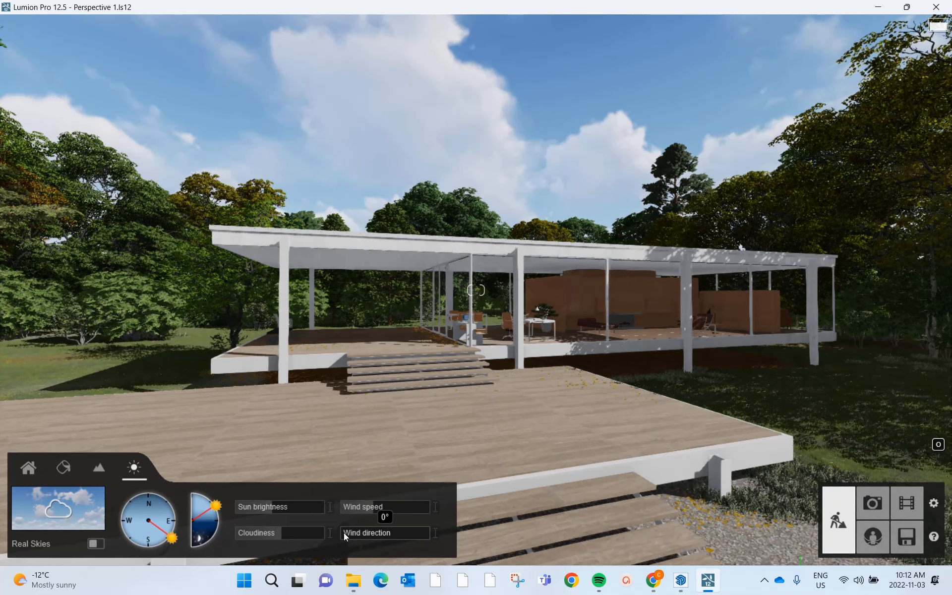
{"action": "left_click_drag", "start_coordinate": [344, 532], "coordinate": [353, 534]}
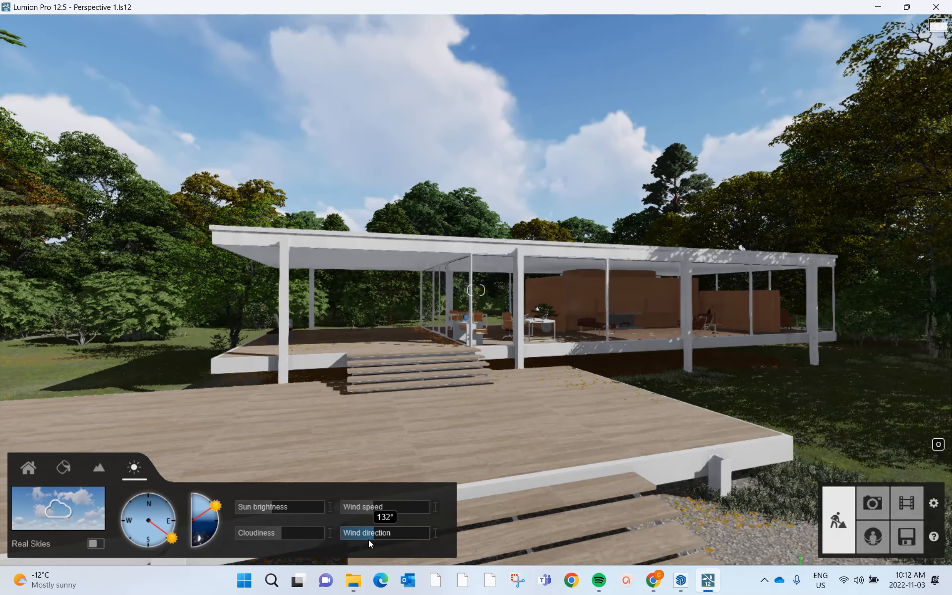
{"action": "left_click_drag", "start_coordinate": [356, 538], "coordinate": [351, 538]}
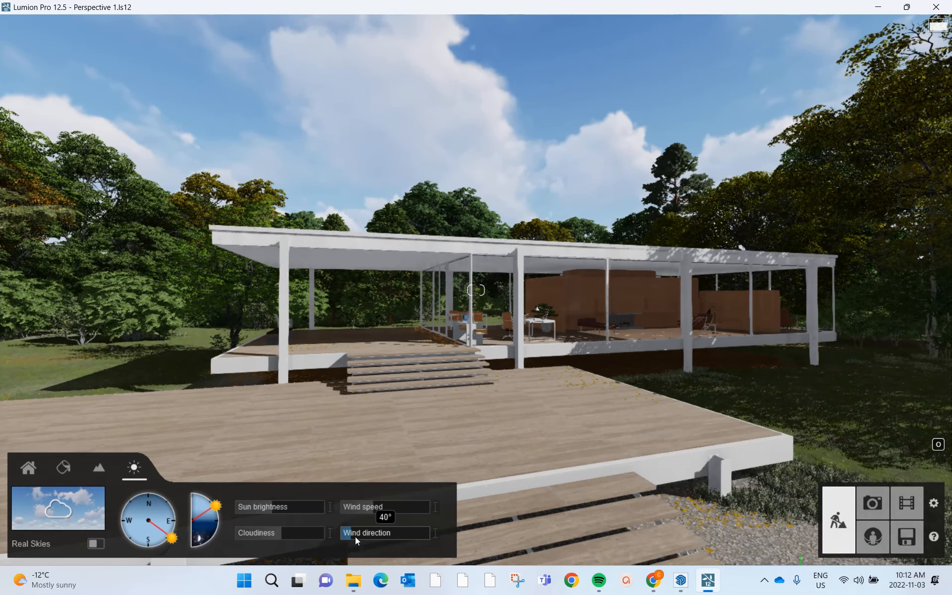
- Open the landscape tools with the camera facing the lawn beside the gravel path, and dismiss the landscape textures
{"action": "left_click", "coordinate": [99, 467]}
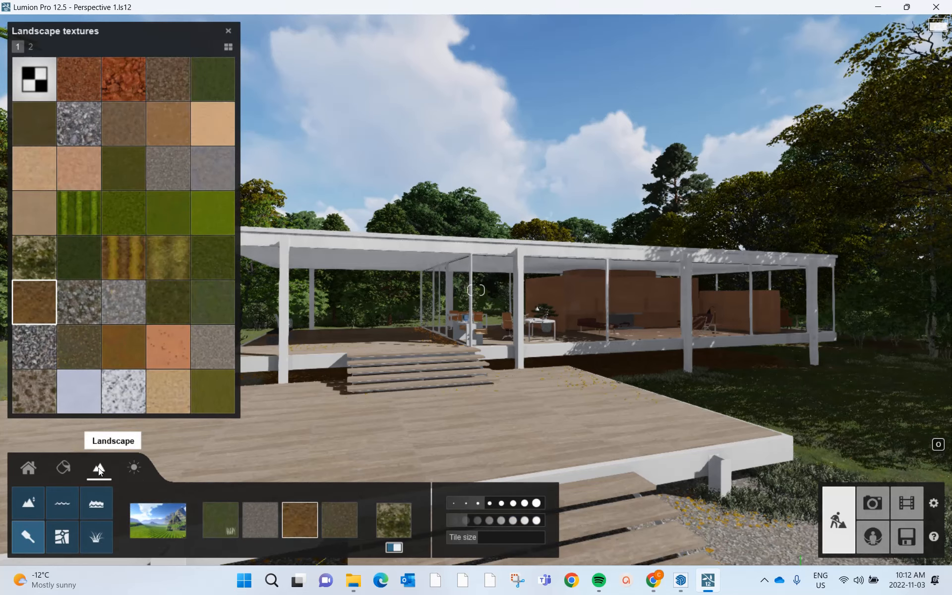
{"action": "right_click_drag", "start_coordinate": [509, 382], "coordinate": [513, 377]}
{"action": "key", "text": "s"}
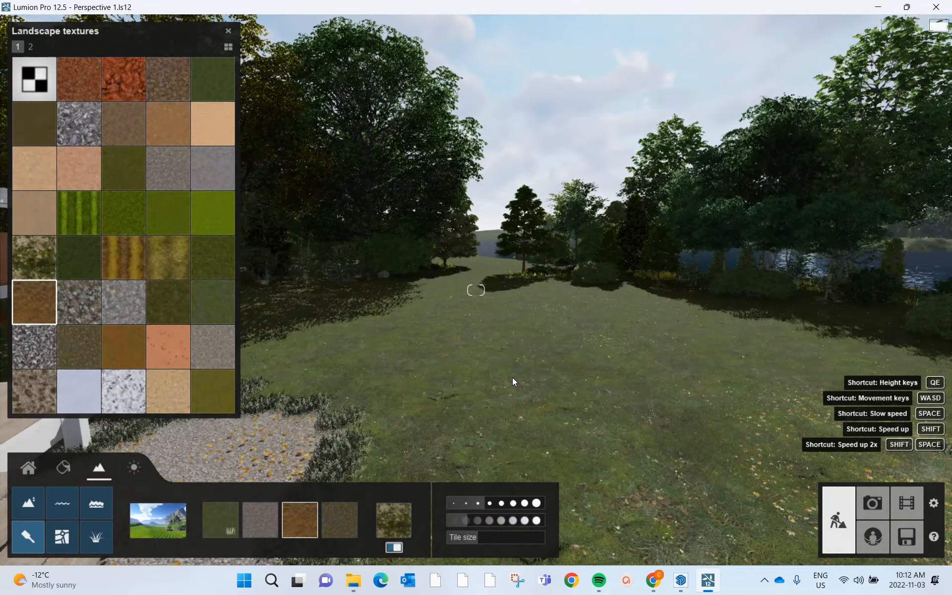
{"action": "key", "text": "q"}
{"action": "key", "text": "e"}
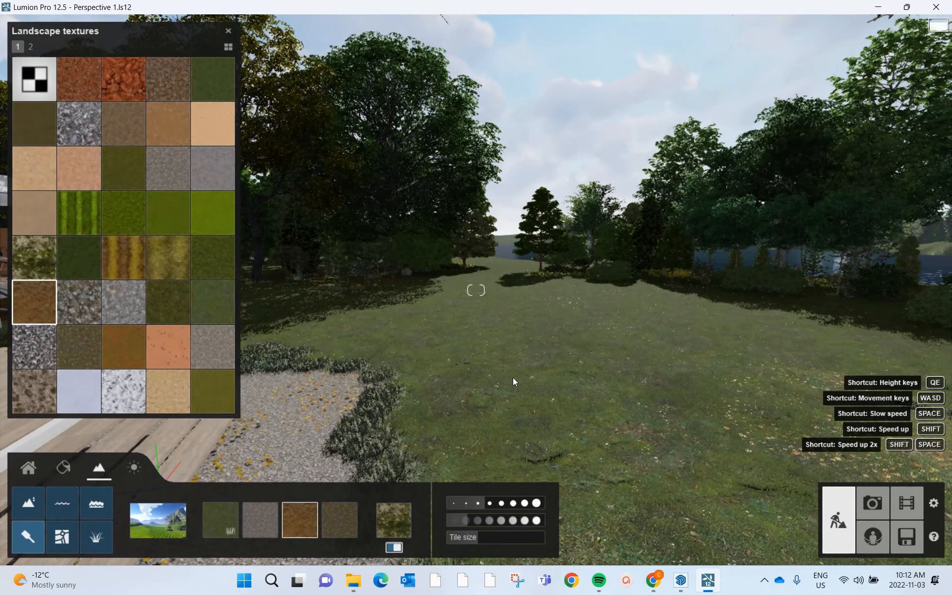
{"action": "right_click_drag", "start_coordinate": [513, 377], "coordinate": [511, 382]}
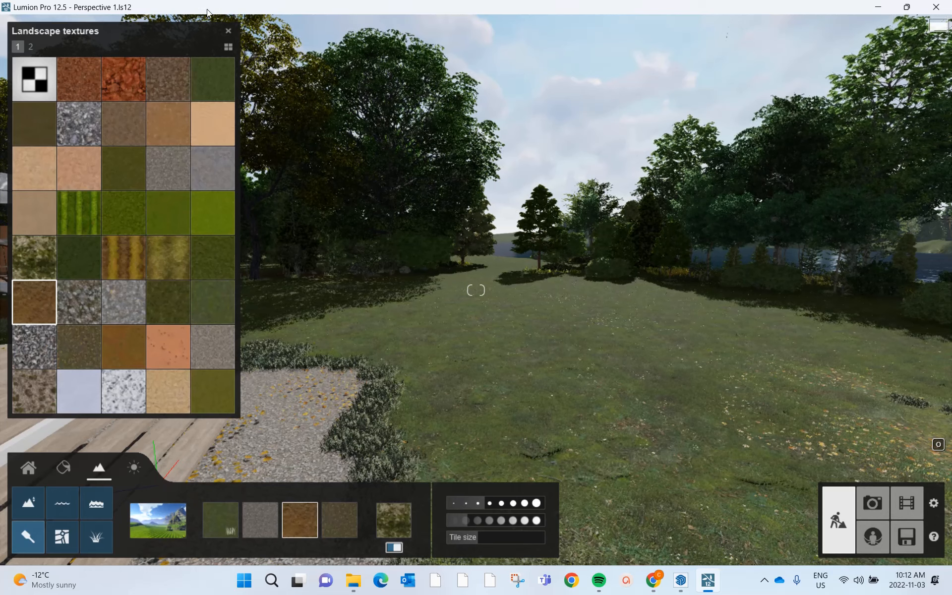
{"action": "left_click", "coordinate": [227, 32]}
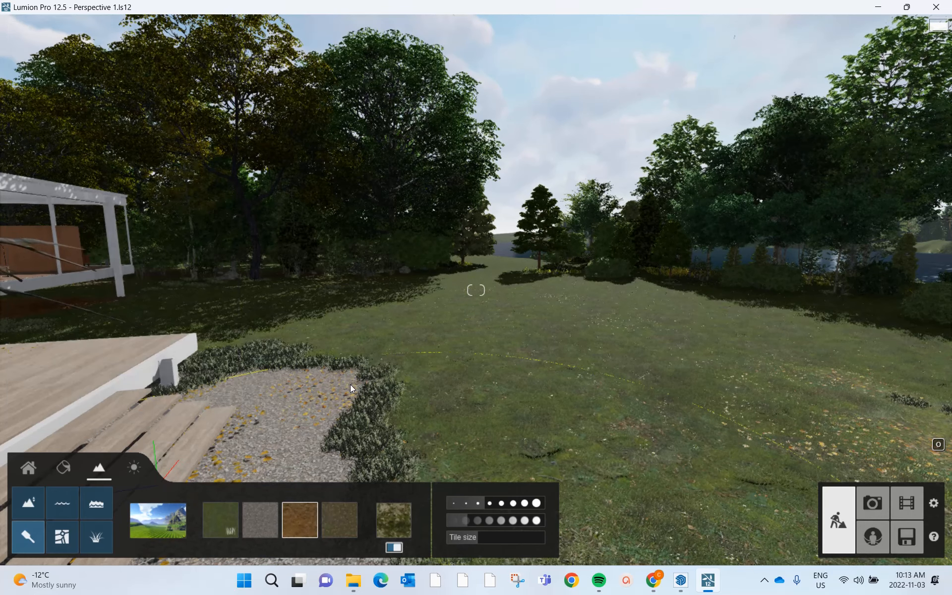
- Start raising terrain with the landscape height tool, using a brush size of about 2.3
{"action": "left_click", "coordinate": [28, 504]}
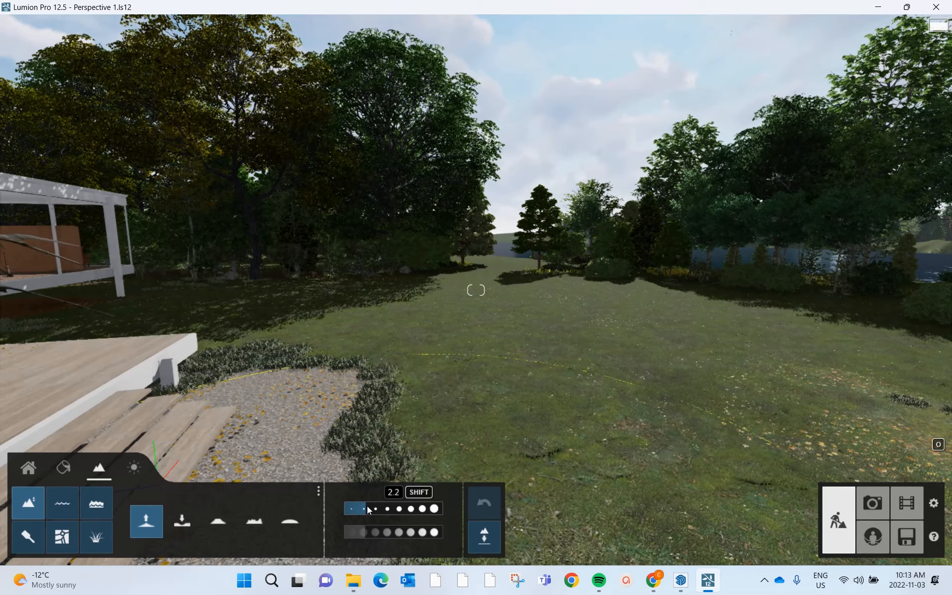
{"action": "mouse_move", "coordinate": [368, 509]}
{"action": "left_mouse_down"}
{"action": "mouse_move", "coordinate": [387, 510]}
{"action": "mouse_move", "coordinate": [349, 510]}
{"action": "mouse_move", "coordinate": [362, 507]}
{"action": "left_mouse_up"}
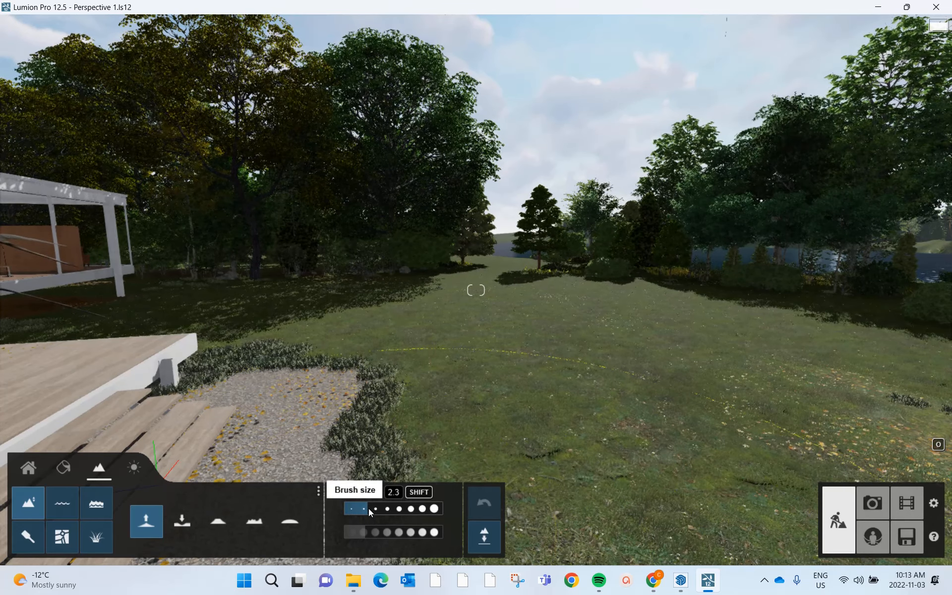
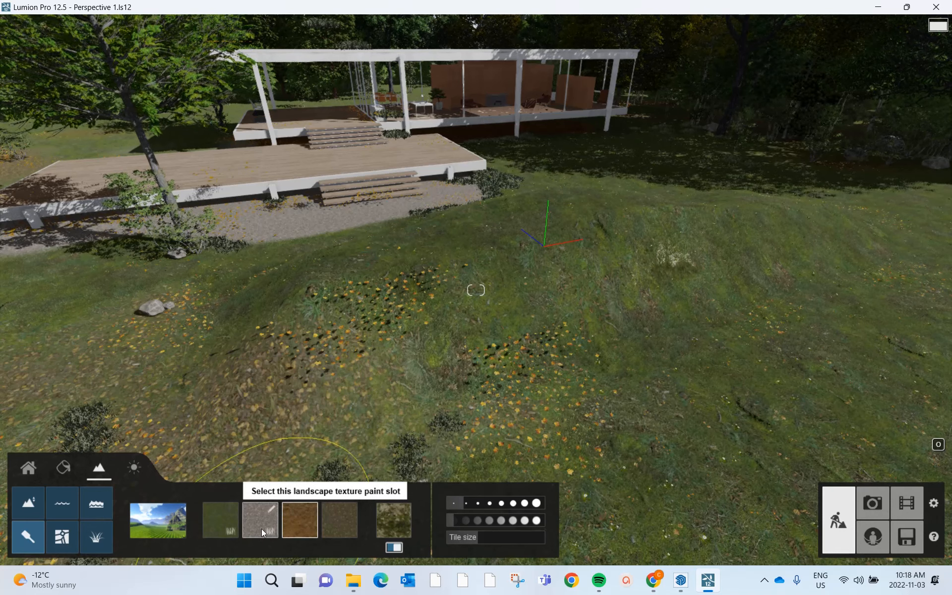
- Paint the gravel texture over the leaf-strewn mound in the lawn, raising the brush speed to about the middle of its range
{"action": "left_click", "coordinate": [257, 526]}
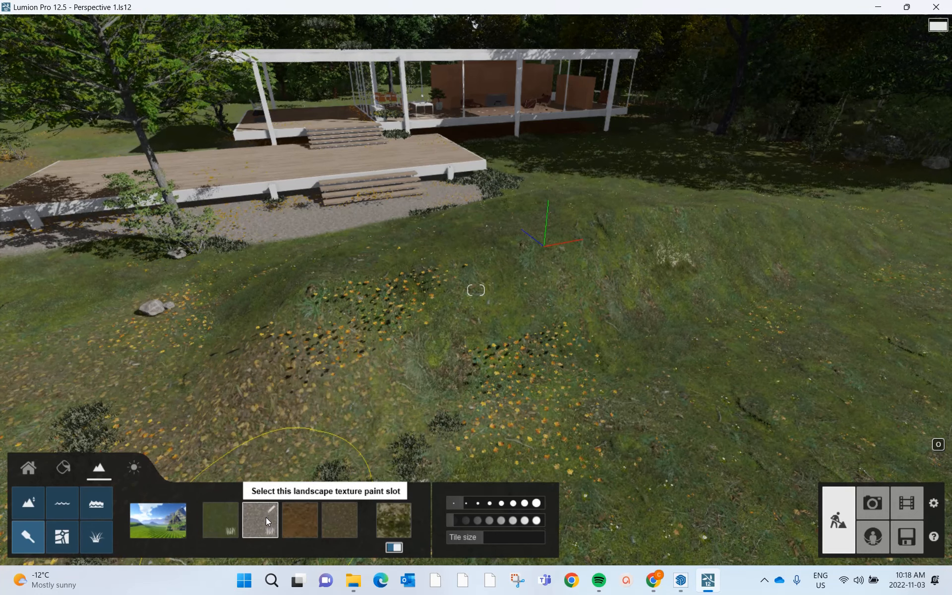
{"action": "left_click", "coordinate": [366, 321]}
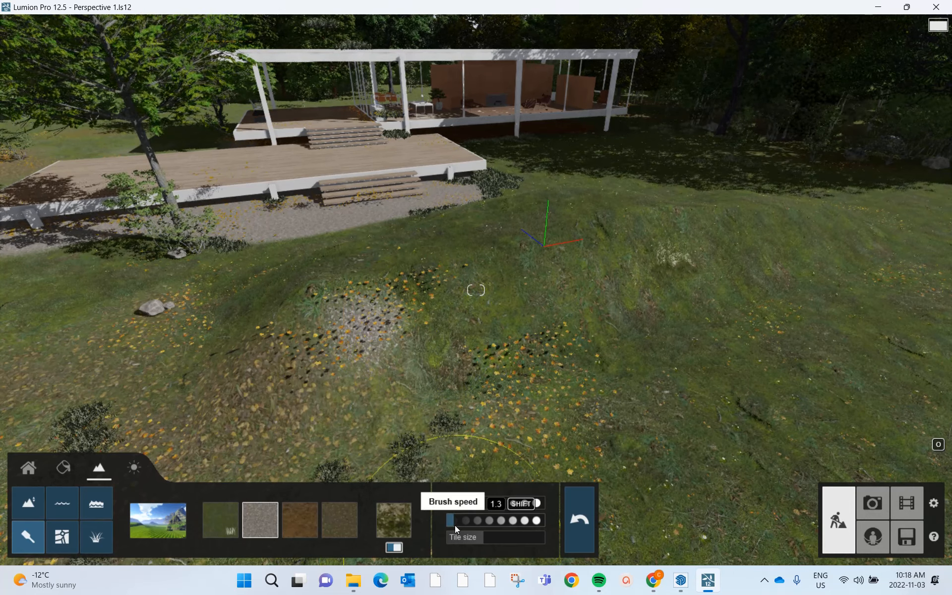
{"action": "left_click_drag", "start_coordinate": [454, 521], "coordinate": [500, 521]}
{"action": "mouse_move", "coordinate": [349, 337]}
{"action": "left_mouse_down"}
{"action": "mouse_move", "coordinate": [453, 281]}
{"action": "mouse_move", "coordinate": [515, 266]}
{"action": "mouse_move", "coordinate": [762, 258]}
{"action": "mouse_move", "coordinate": [740, 286]}
{"action": "mouse_move", "coordinate": [670, 314]}
{"action": "mouse_move", "coordinate": [361, 416]}
{"action": "mouse_move", "coordinate": [327, 387]}
{"action": "mouse_move", "coordinate": [647, 284]}
{"action": "left_mouse_up"}
{"action": "mouse_move", "coordinate": [677, 385]}
{"action": "right_mouse_down"}
{"action": "mouse_move", "coordinate": [606, 368]}
{"action": "mouse_move", "coordinate": [734, 317]}
{"action": "right_mouse_up"}
- Extend the gravel across the foreground with a brush size of 1.9, and touch up its edge beside the grass with a smaller brush
{"action": "left_click", "coordinate": [475, 502]}
{"action": "left_click_drag", "start_coordinate": [731, 391], "coordinate": [451, 439]}
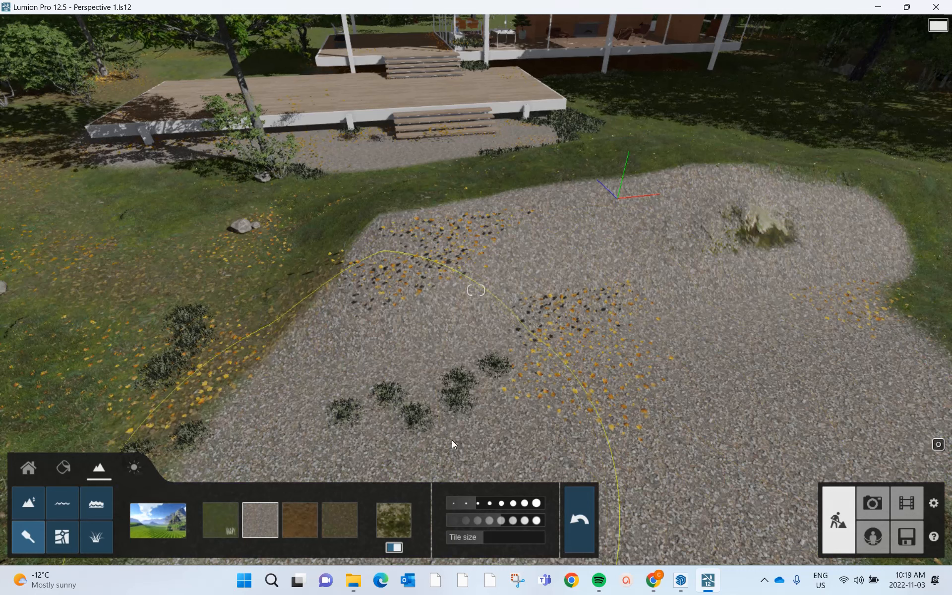
{"action": "left_click", "coordinate": [453, 503]}
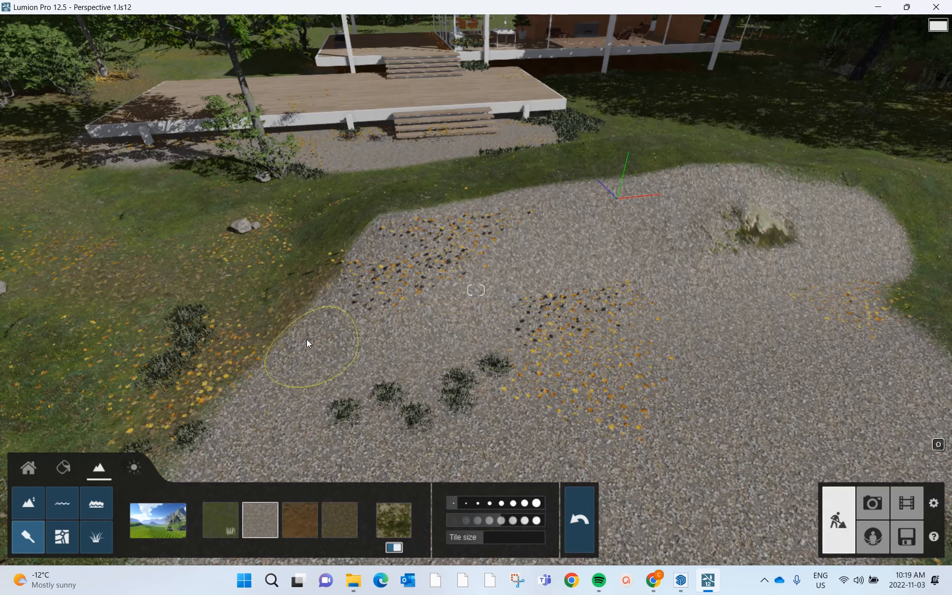
{"action": "mouse_move", "coordinate": [309, 288]}
{"action": "left_mouse_down"}
{"action": "mouse_move", "coordinate": [316, 317]}
{"action": "mouse_move", "coordinate": [308, 303]}
{"action": "left_mouse_up"}
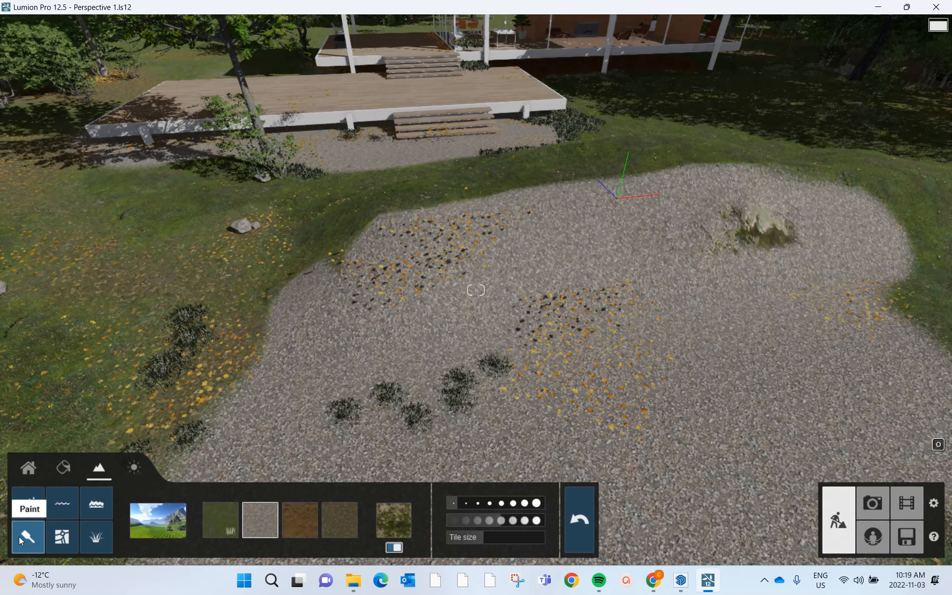
- Test the Egypt landscape preset on the scene and replace it with a green grassy preset
{"action": "left_click", "coordinate": [153, 528]}
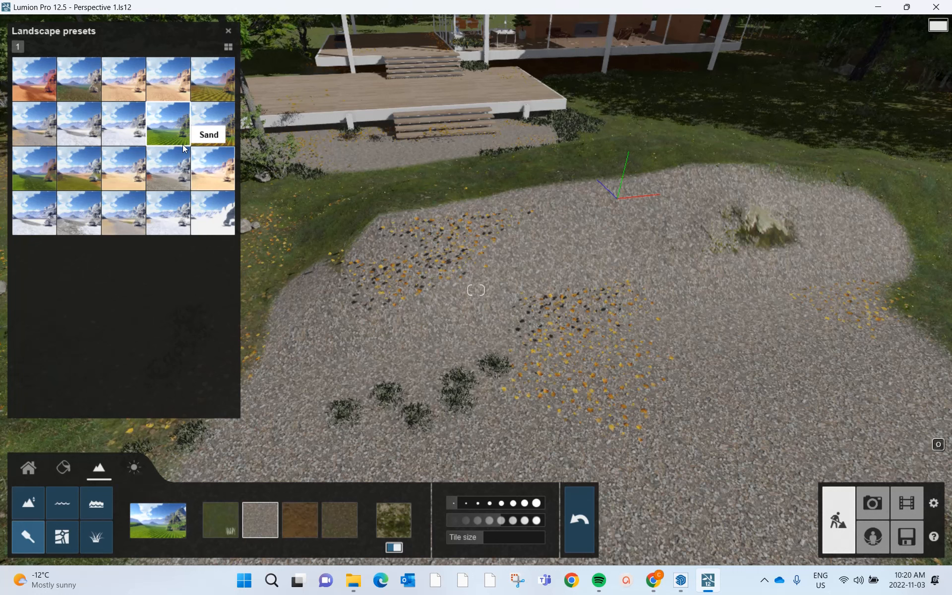
{"action": "left_click", "coordinate": [128, 87]}
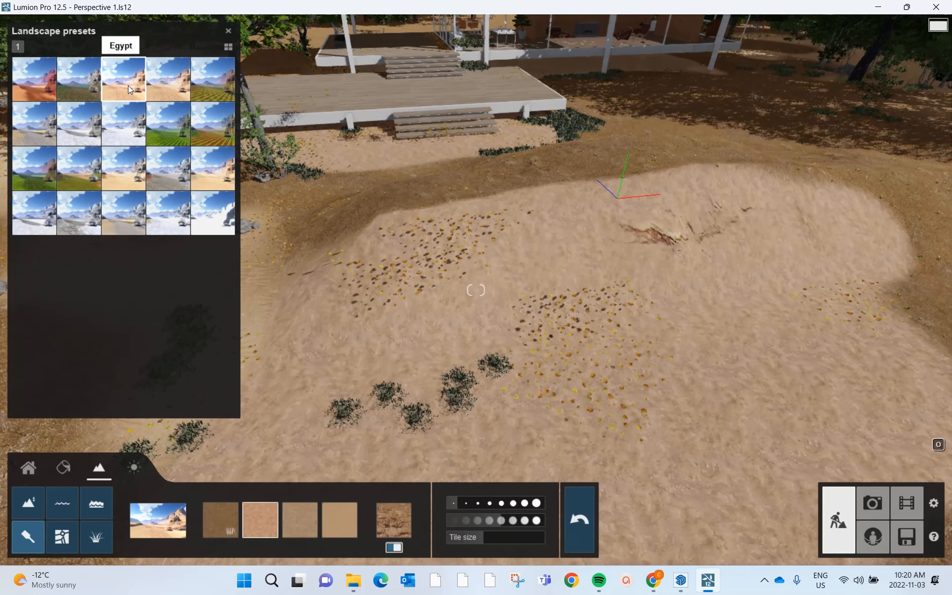
{"action": "left_click", "coordinate": [34, 168]}
- Paint the dark green leafy texture from the first landscape texture slot over the lighter grass on the mound
{"action": "left_click", "coordinate": [221, 519]}
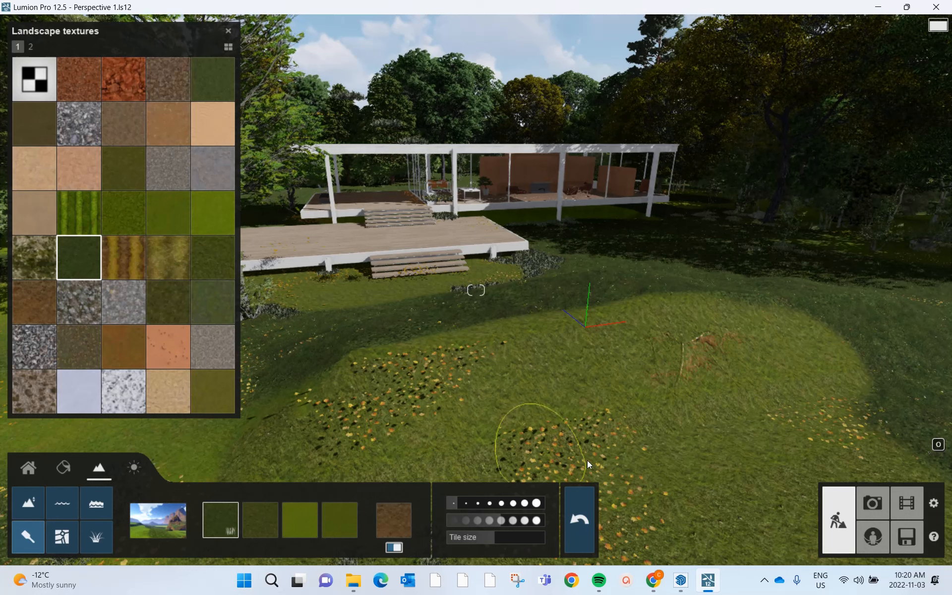
{"action": "left_click", "coordinate": [602, 399]}
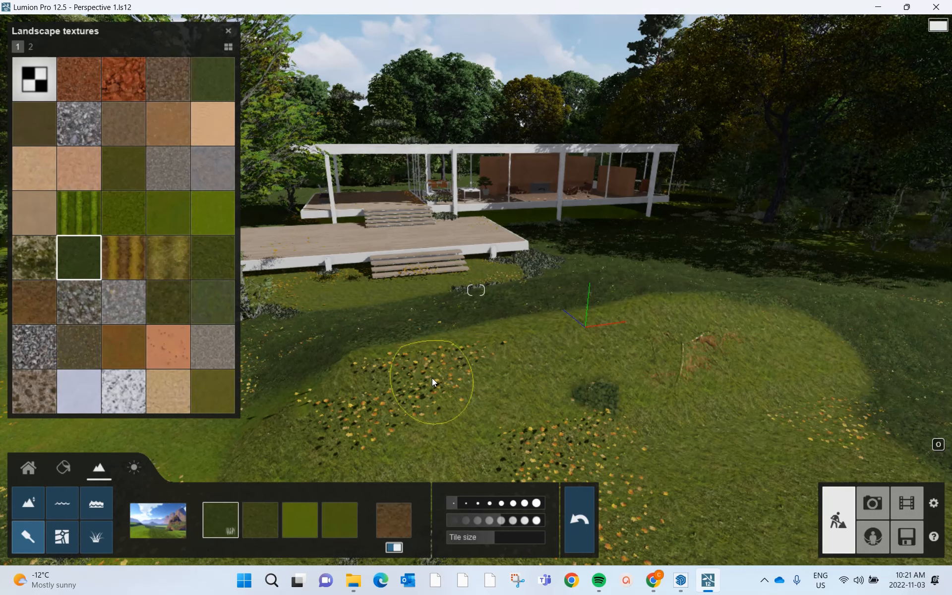
{"action": "left_click_drag", "start_coordinate": [657, 360], "coordinate": [496, 397]}
{"action": "key", "text": "w"}
{"action": "right_click_drag", "start_coordinate": [496, 347], "coordinate": [620, 342]}
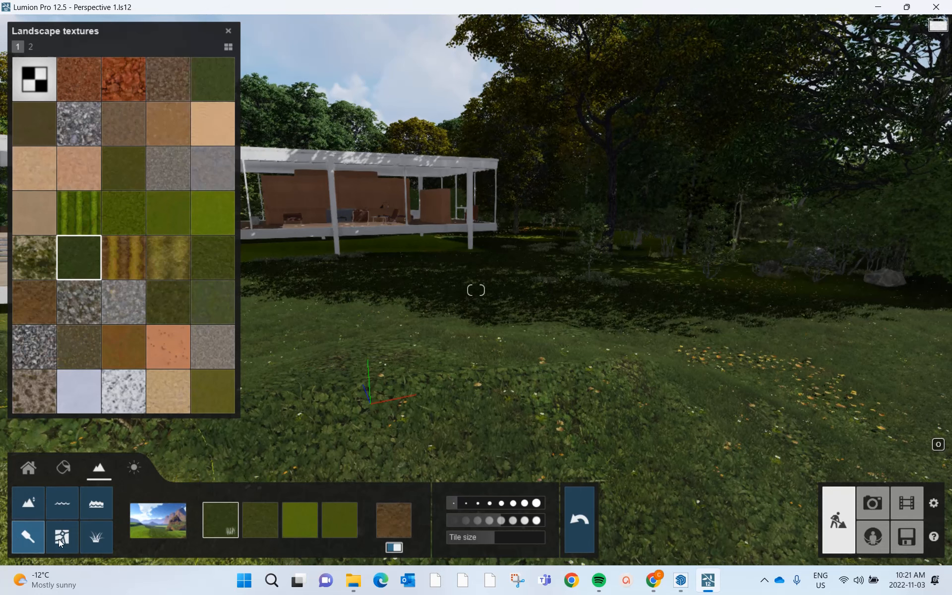
- Open the landscape grass settings for the lawn
{"action": "left_click", "coordinate": [90, 540]}
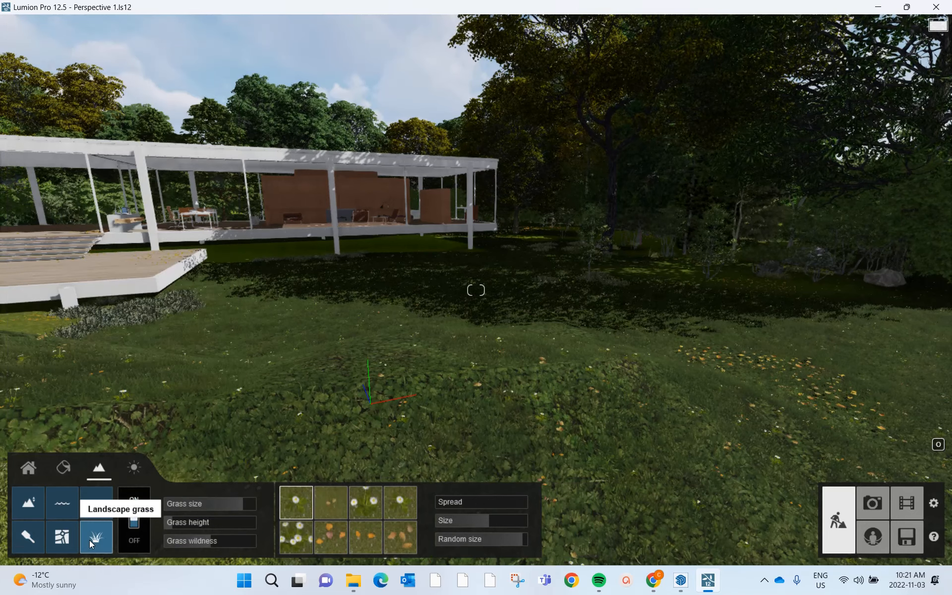
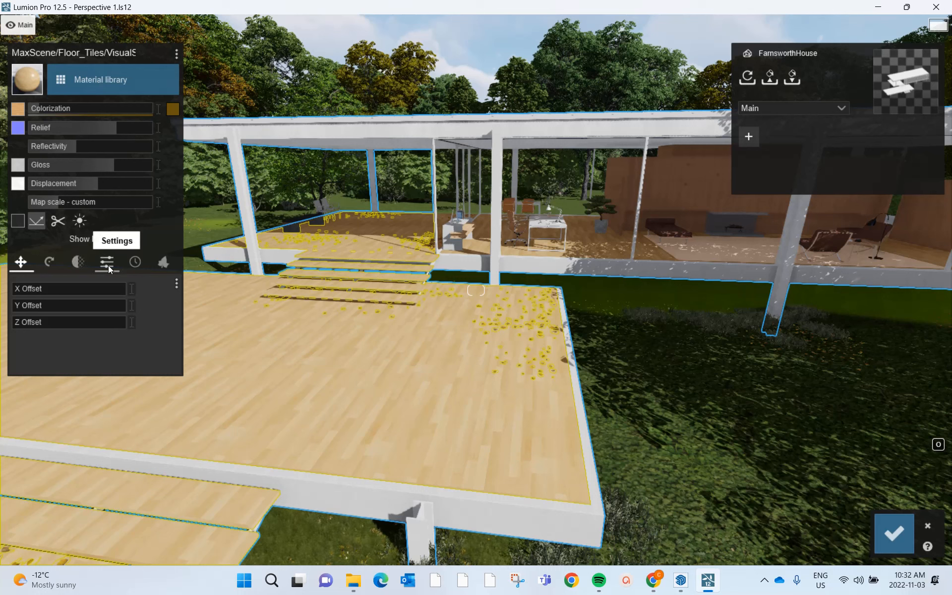
- Try the wood weathering type with adjusted edges on the deck's floor material, and test spreading leafy foliage across it
{"action": "left_click", "coordinate": [135, 263]}
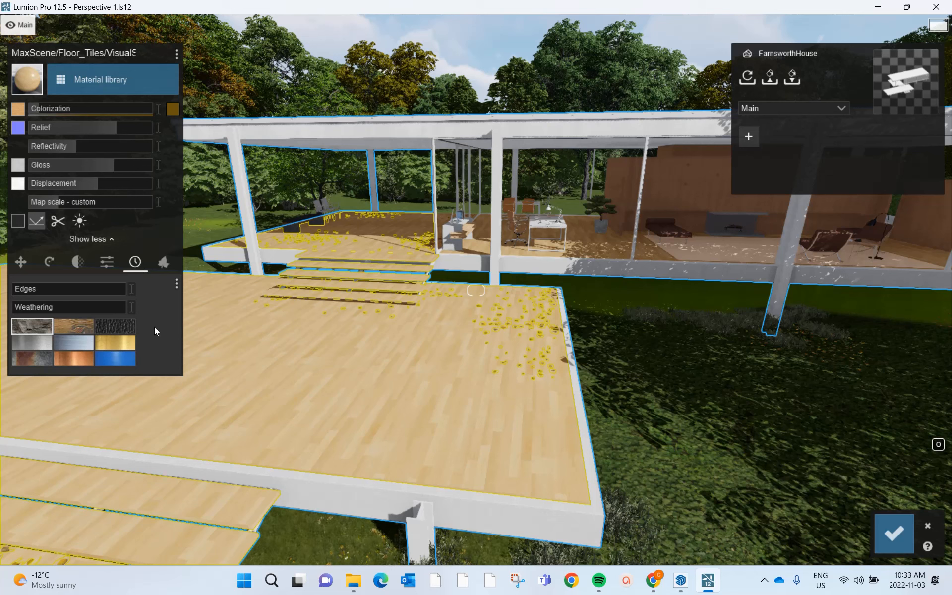
{"action": "left_click", "coordinate": [78, 328]}
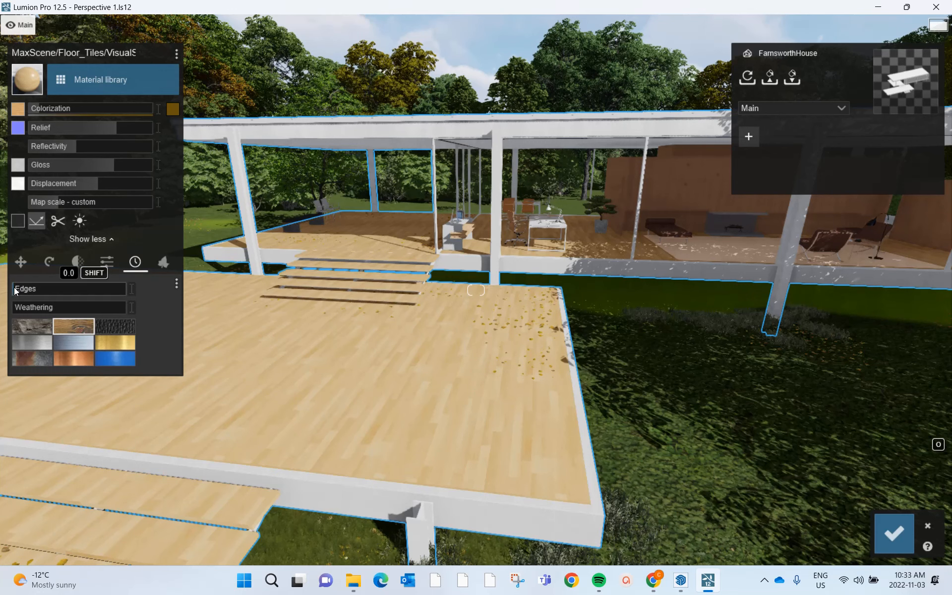
{"action": "left_click_drag", "start_coordinate": [15, 290], "coordinate": [88, 294]}
{"action": "left_click", "coordinate": [163, 262]}
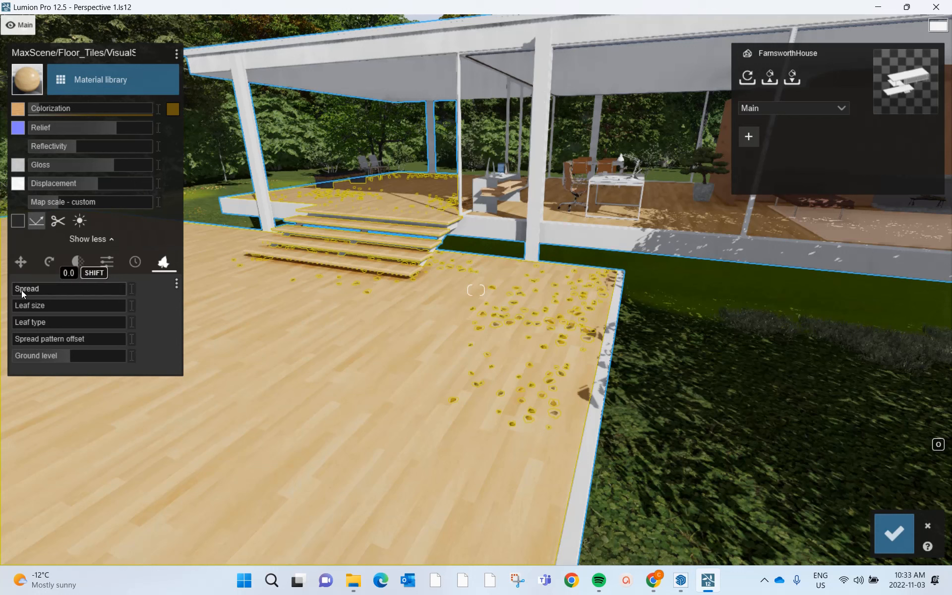
{"action": "left_click_drag", "start_coordinate": [17, 288], "coordinate": [13, 291]}
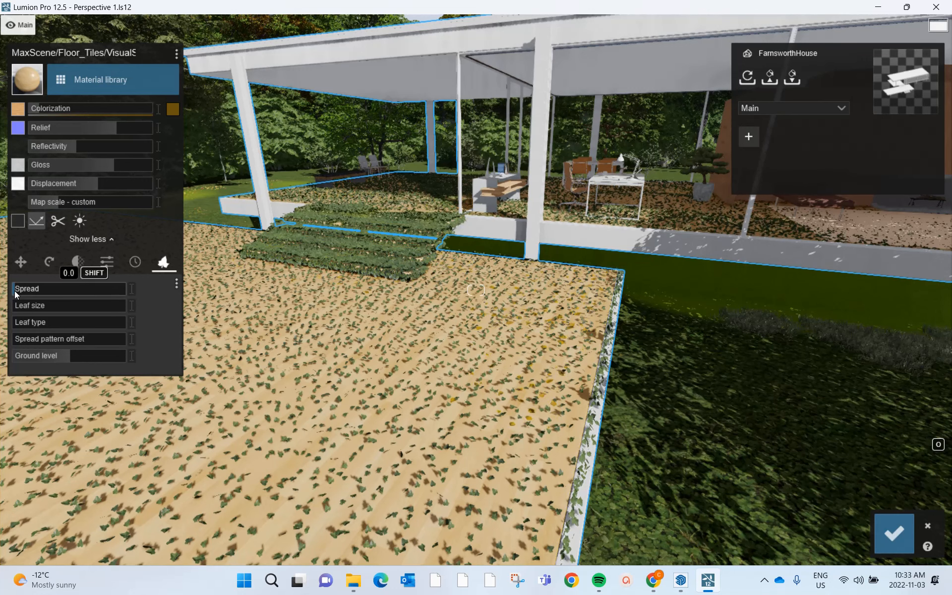
- Try stone-type weathering of about 0.6 on the deck's floor material
{"action": "left_click", "coordinate": [135, 261]}
{"action": "left_click_drag", "start_coordinate": [69, 307], "coordinate": [94, 307]}
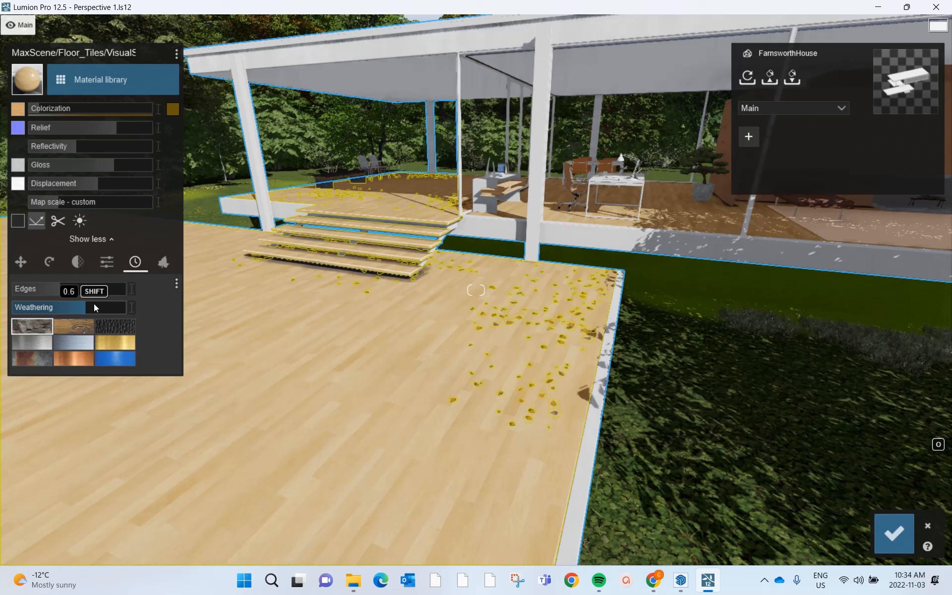
{"action": "key", "text": "s"}
{"action": "right_click_drag", "start_coordinate": [426, 446], "coordinate": [396, 481]}
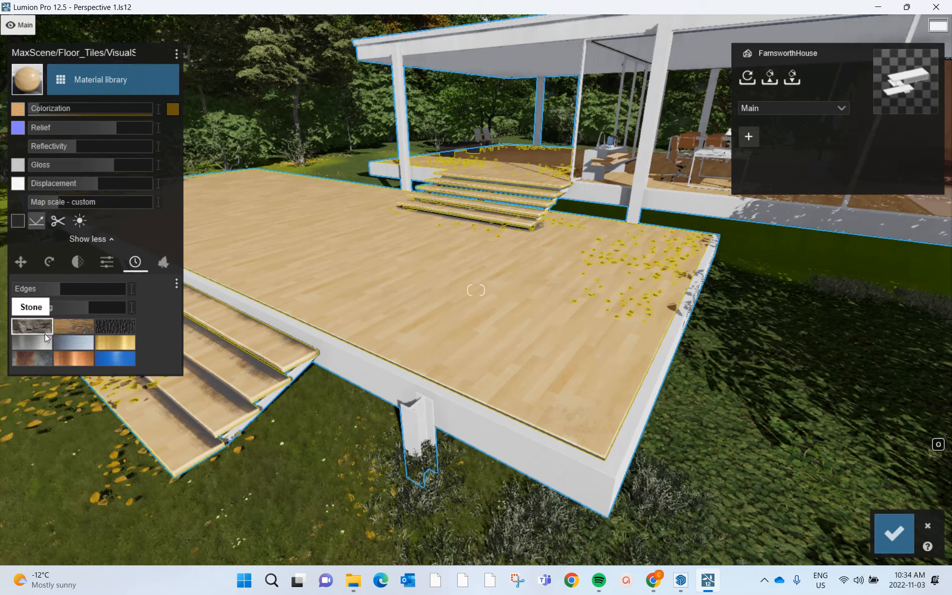
- Replace the deck floor's material with the pale beige herringbone wood from page 4 of the indoor wood materials and save the change
{"action": "left_click", "coordinate": [82, 79]}
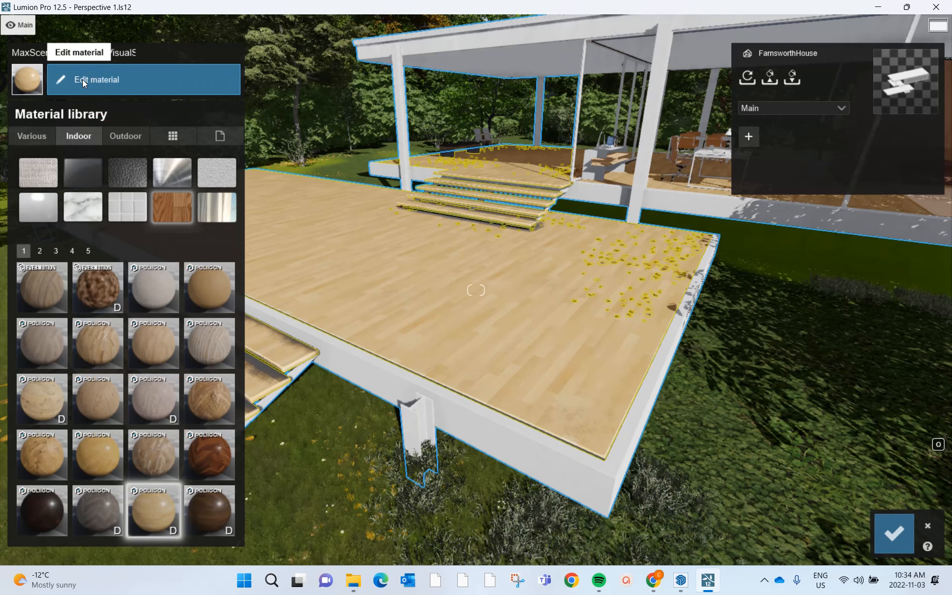
{"action": "left_click", "coordinate": [72, 251]}
{"action": "left_click", "coordinate": [205, 344]}
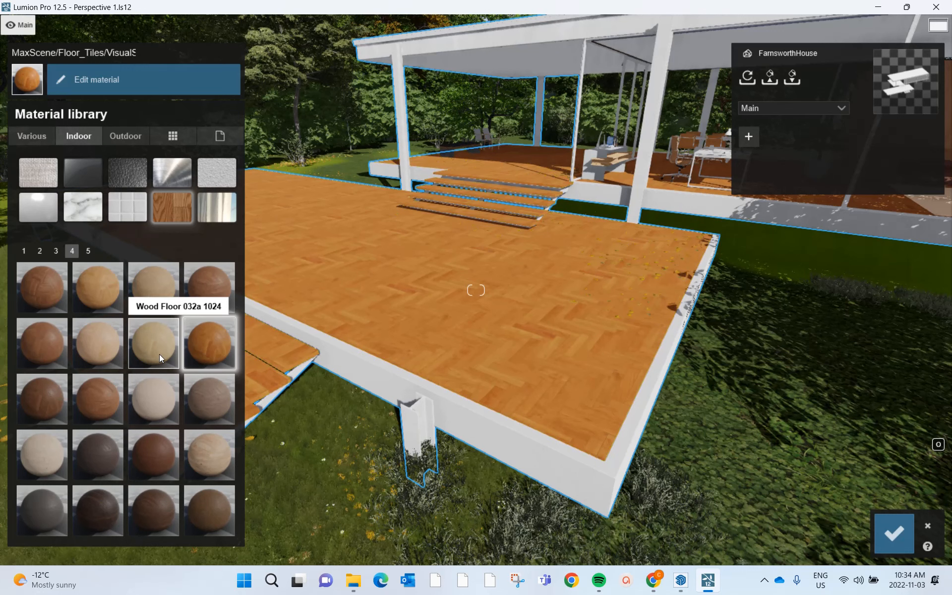
{"action": "left_click", "coordinate": [159, 353]}
{"action": "left_click", "coordinate": [109, 353]}
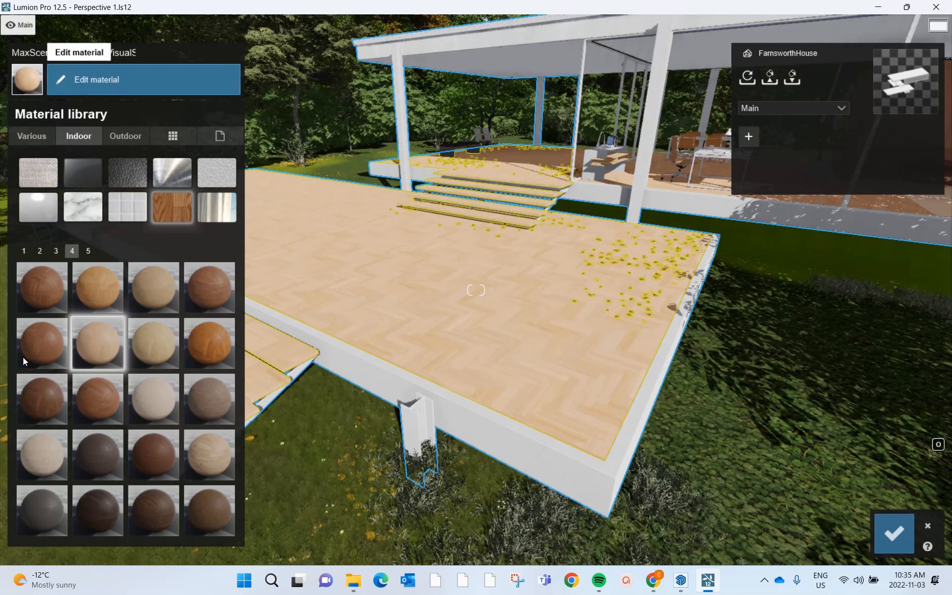
{"action": "left_click", "coordinate": [95, 89]}
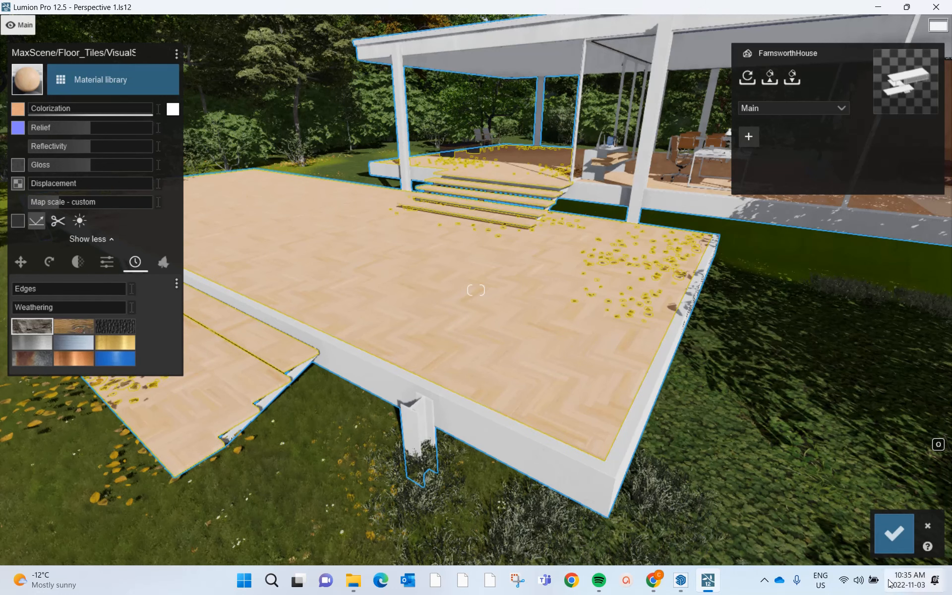
{"action": "left_click", "coordinate": [896, 530]}
- Browse the nature, people and transport object libraries available for placing in the scene
{"action": "right_click_drag", "start_coordinate": [476, 298], "coordinate": [528, 228]}
{"action": "left_click", "coordinate": [28, 468]}
{"action": "left_click", "coordinate": [62, 505]}
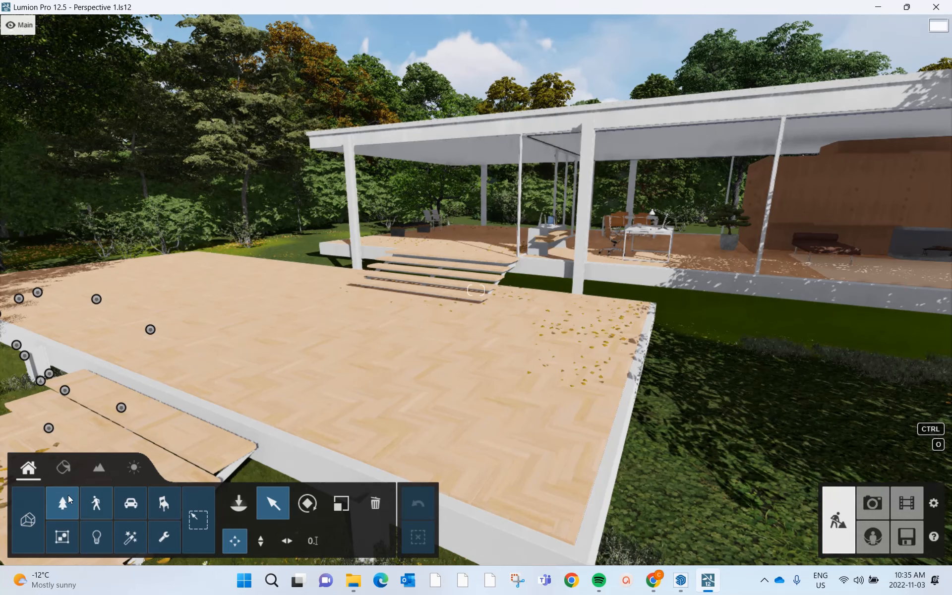
{"action": "left_click", "coordinate": [65, 499]}
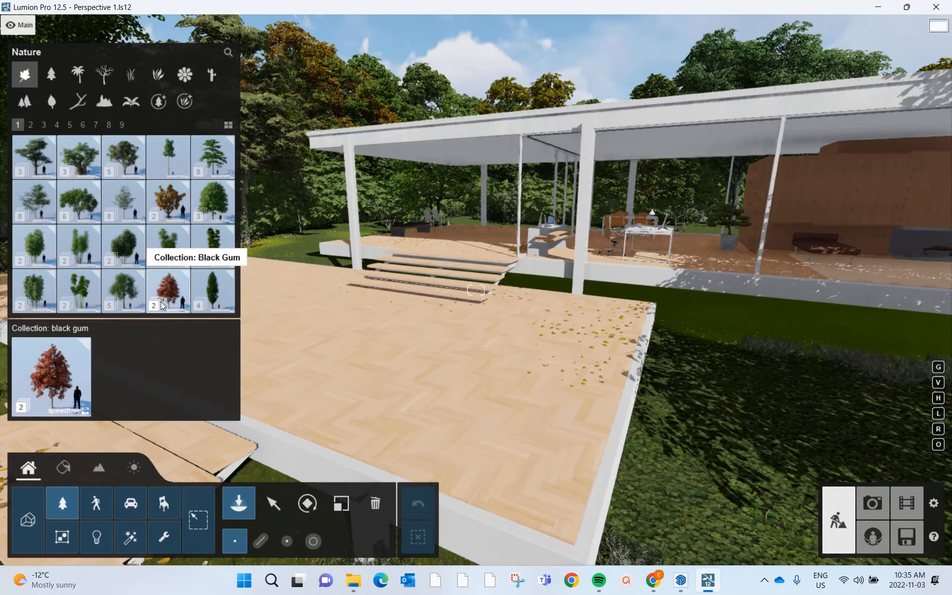
{"action": "left_click", "coordinate": [99, 503]}
{"action": "left_click", "coordinate": [131, 503]}
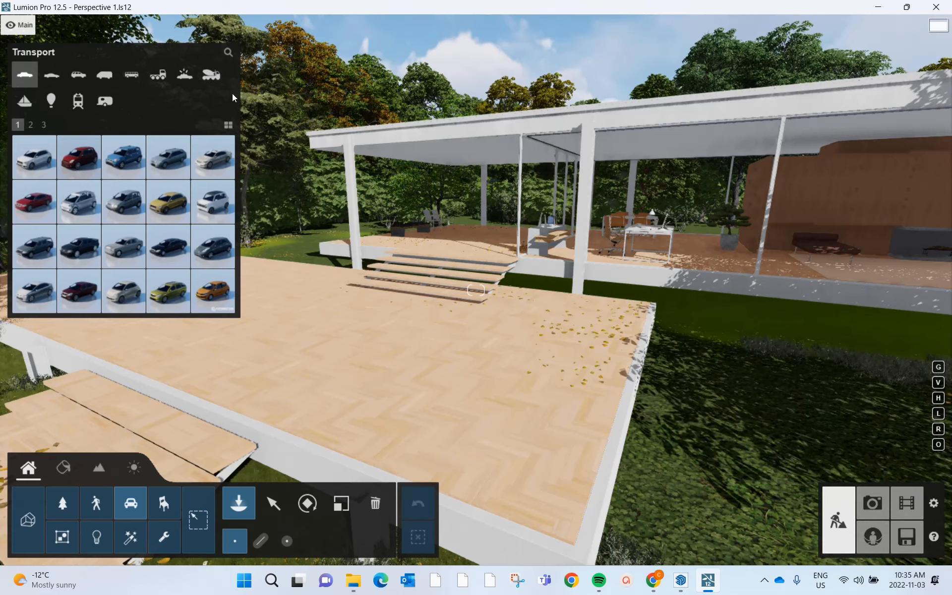